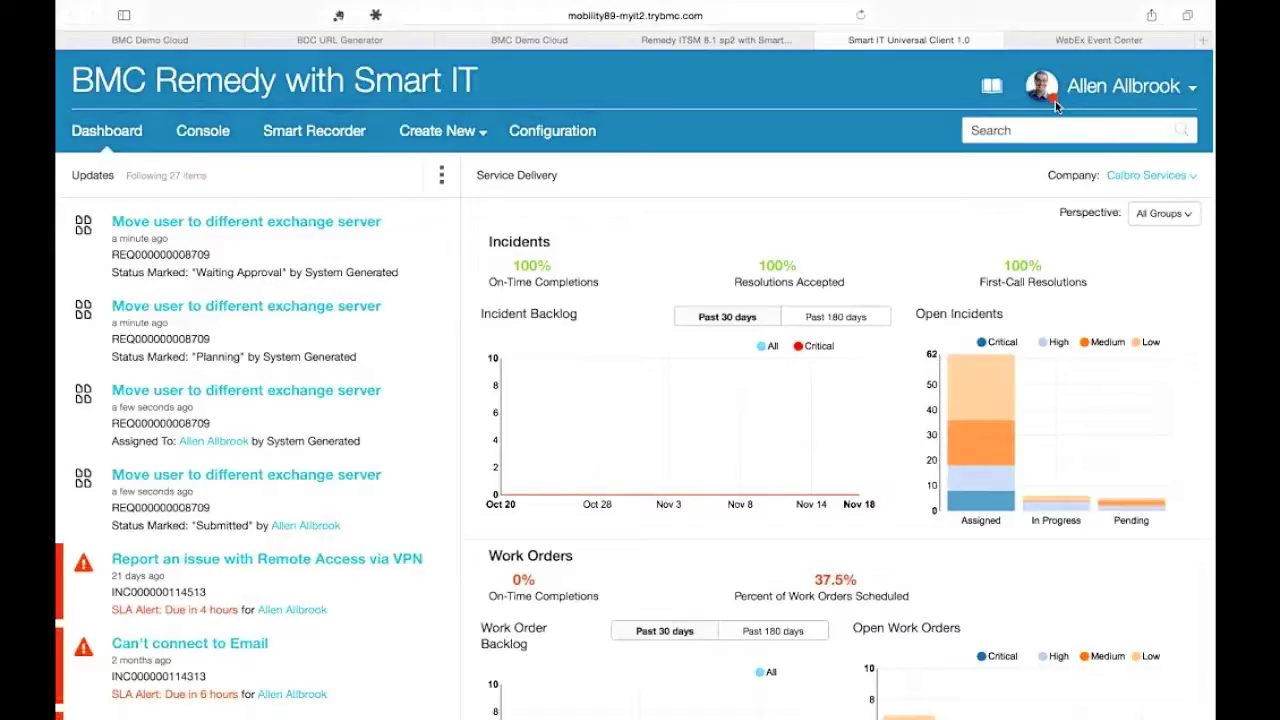
Step: Set your availability status to Available from the account menu
left_click(1192, 88)
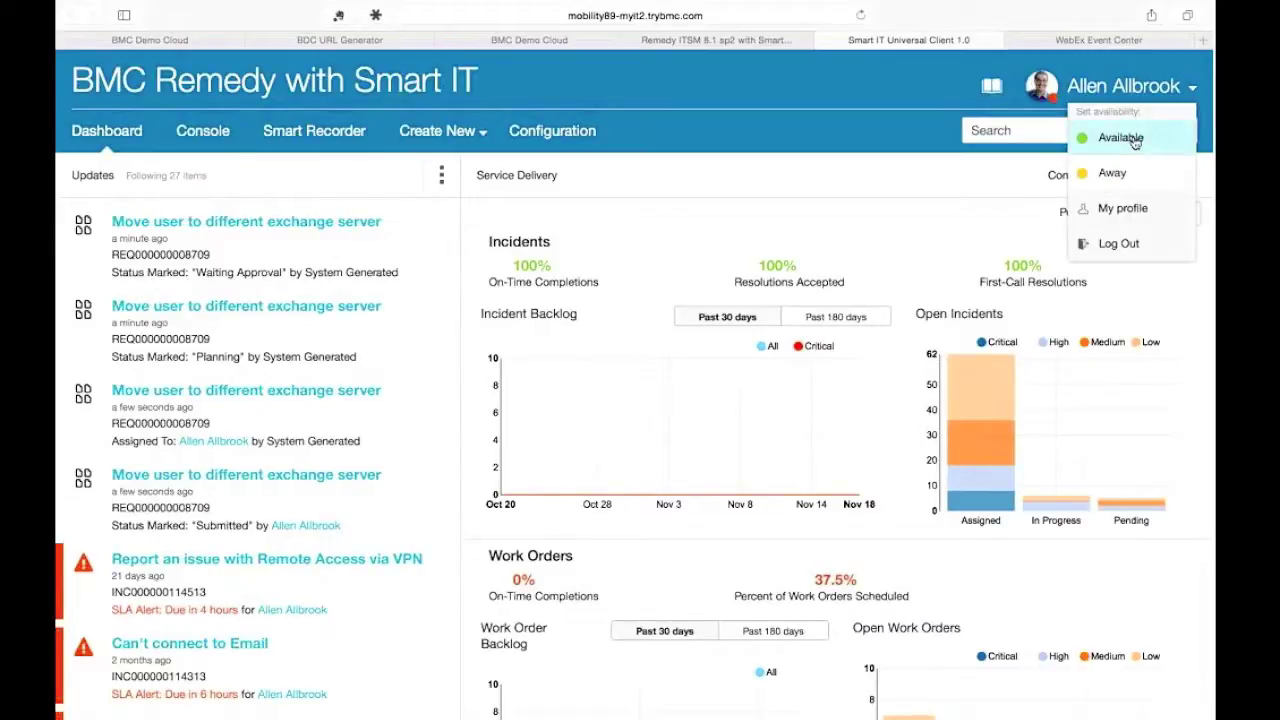
left_click(1135, 141)
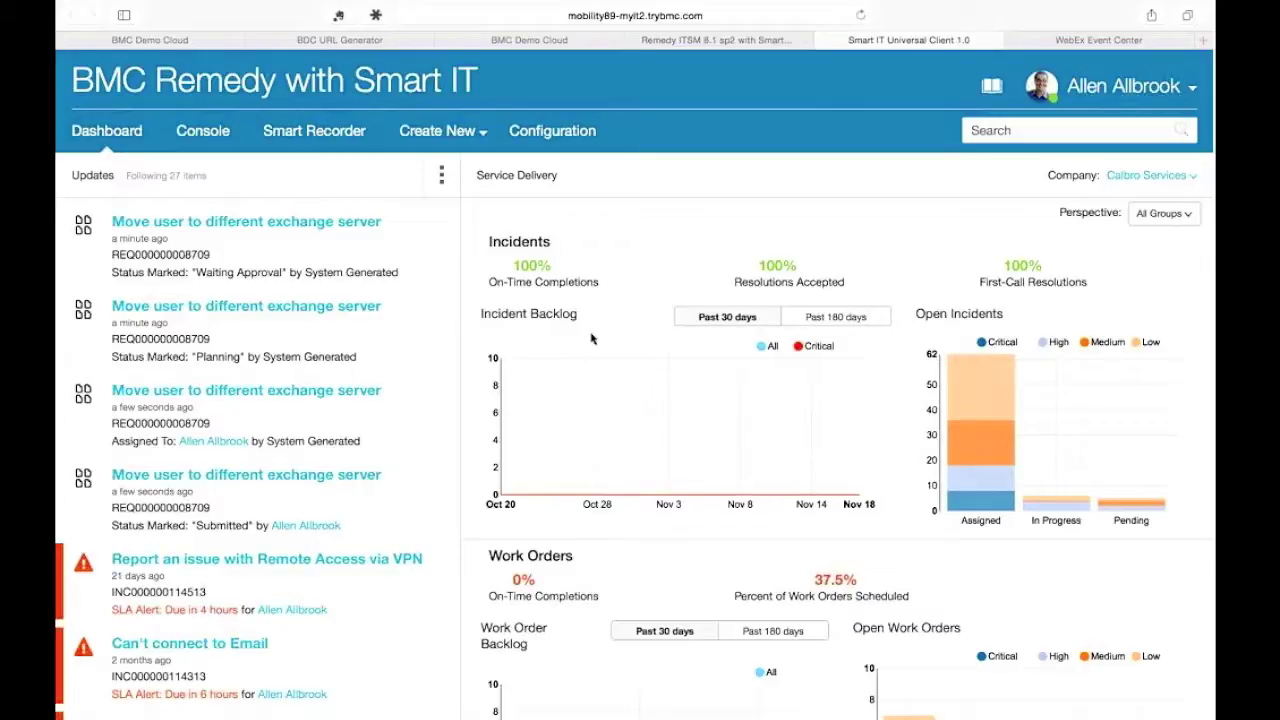
Step: Check the Open Incidents bar breakdown, then bring up the Perspective choices under All Groups
scroll(850, 330, "down", 2)
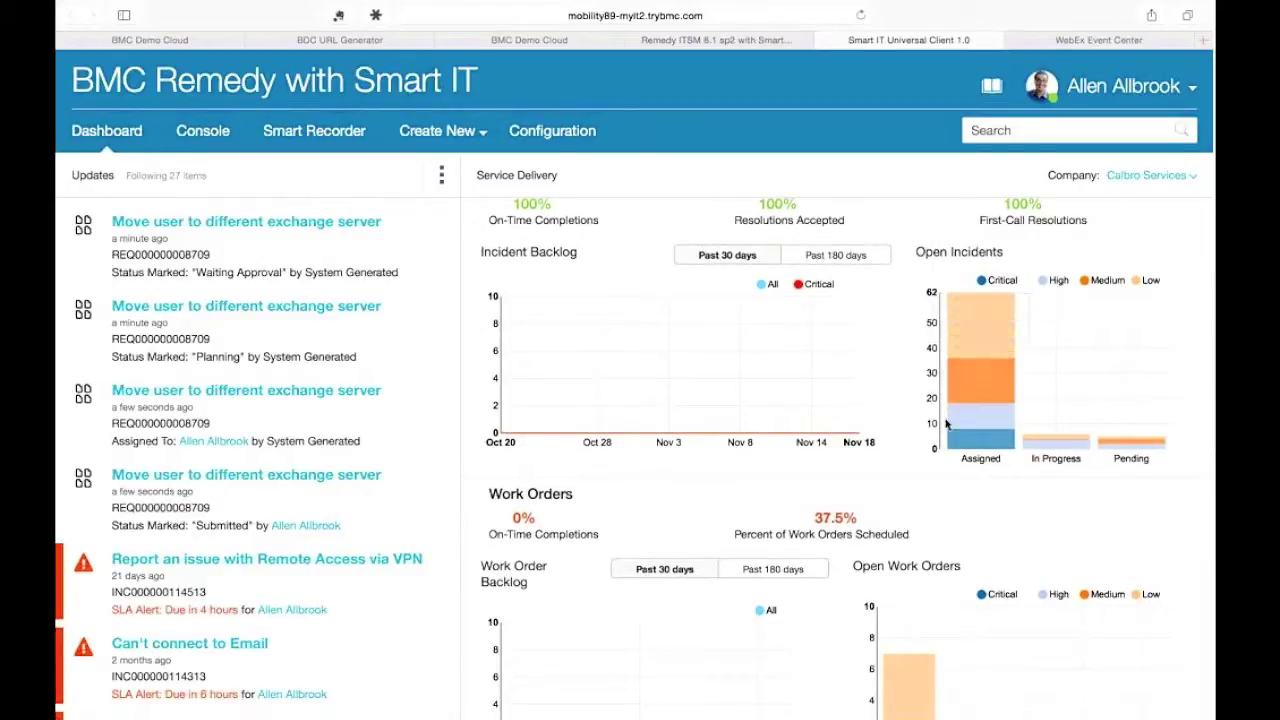
mouse_move(965, 427)
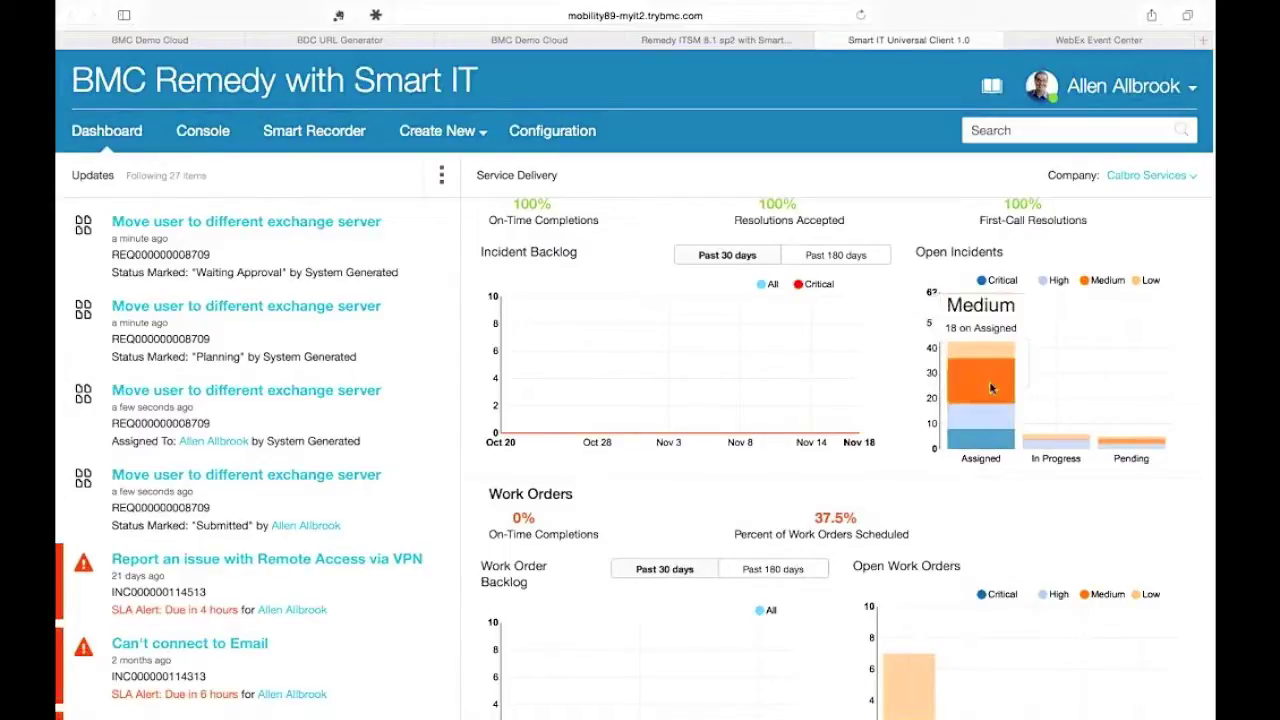
mouse_move(994, 345)
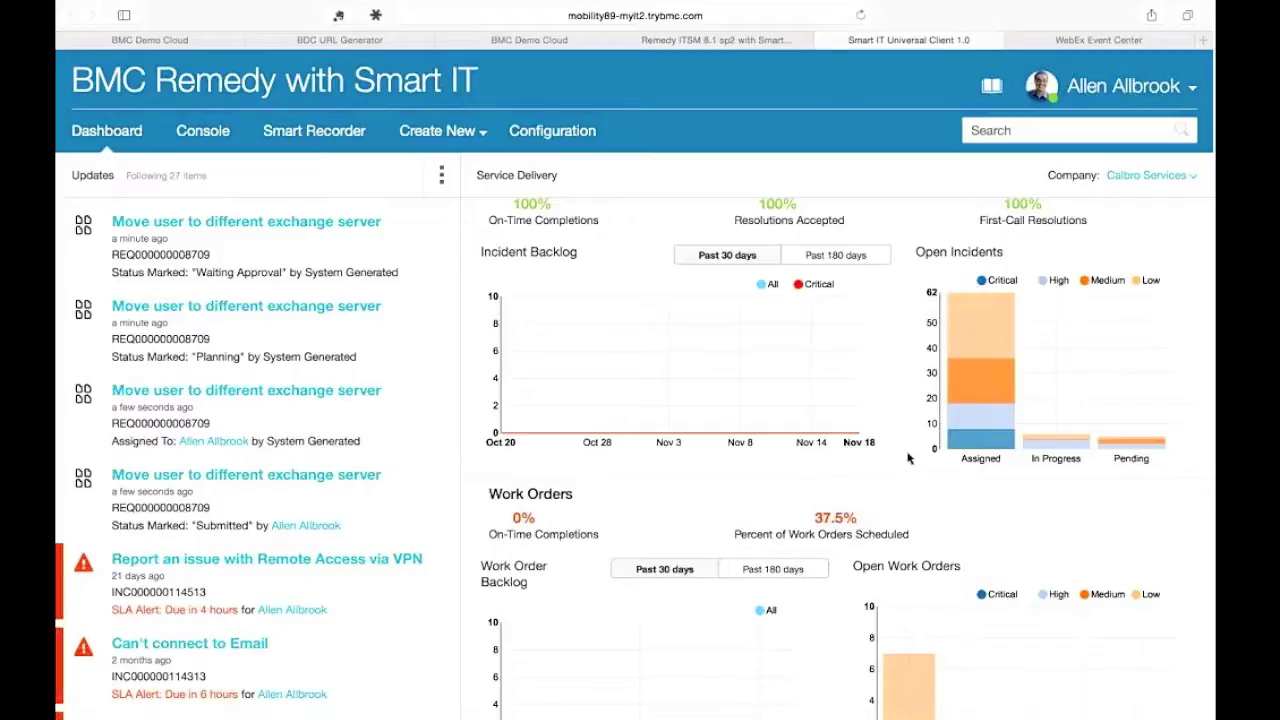
scroll(910, 458, "up", 2)
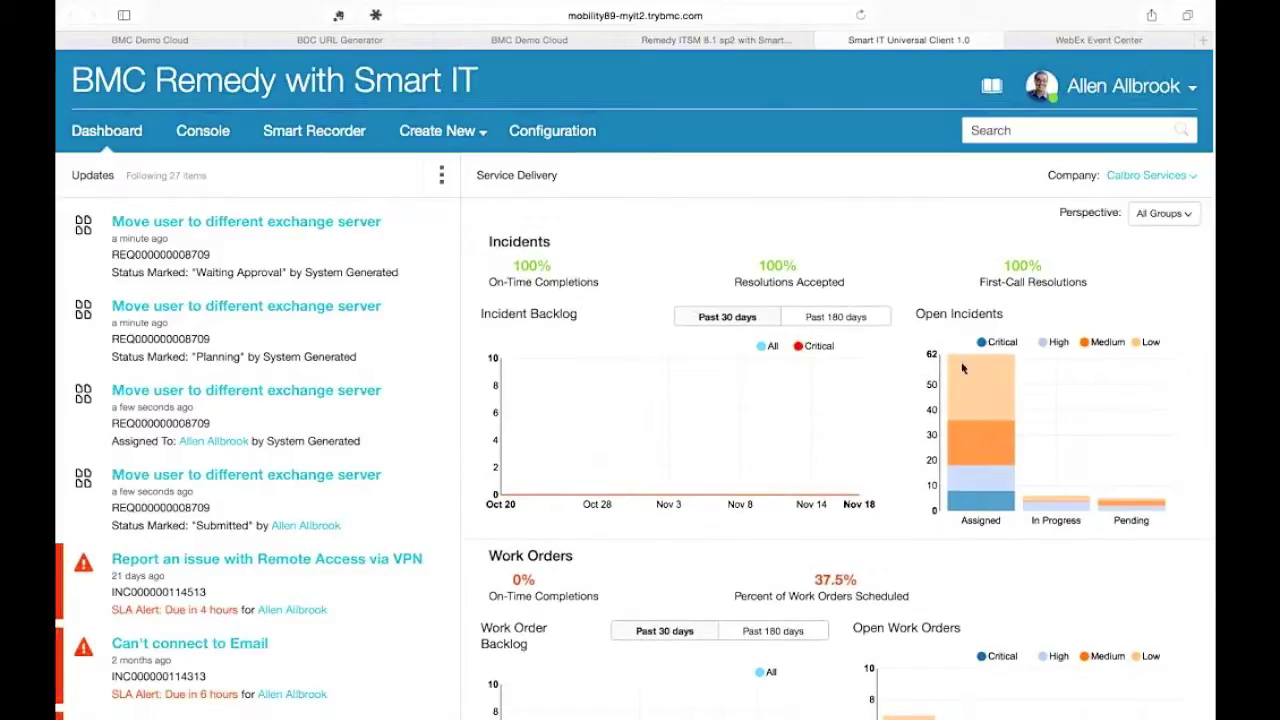
left_click(1184, 218)
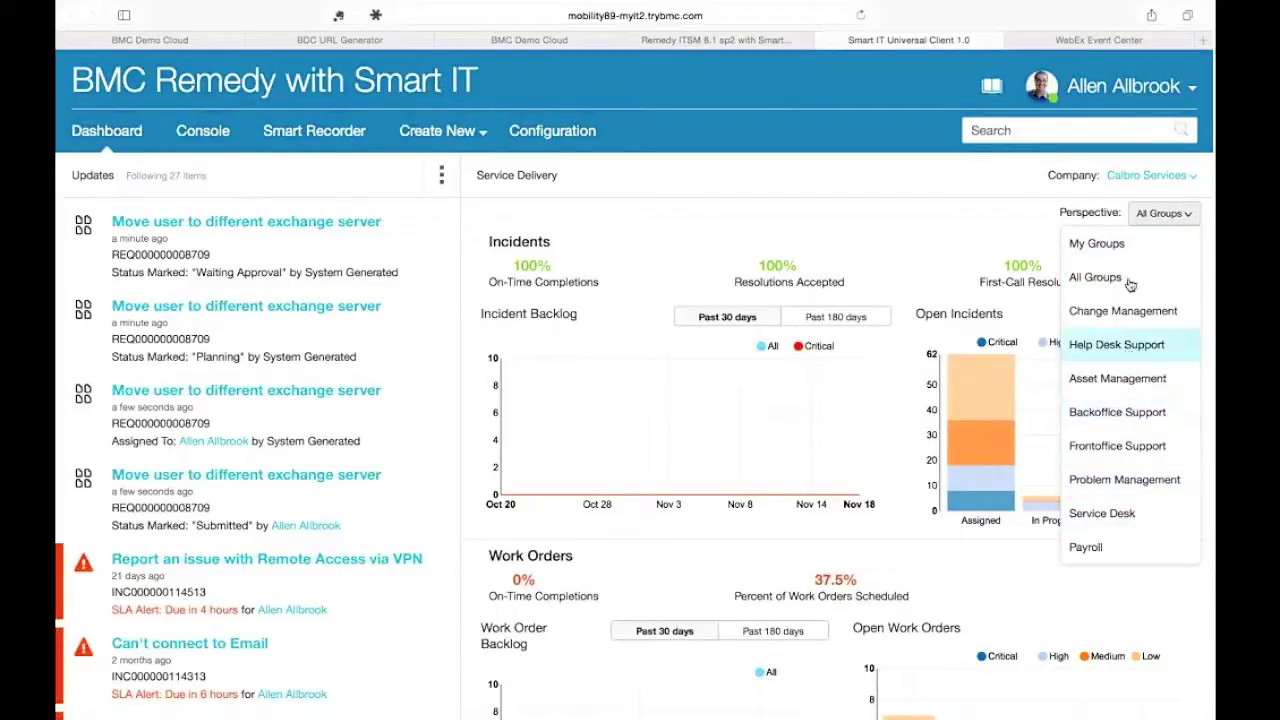
Step: Close the Perspective list keeping All Groups, and review the Work Orders and Service Requests charts
left_click(961, 229)
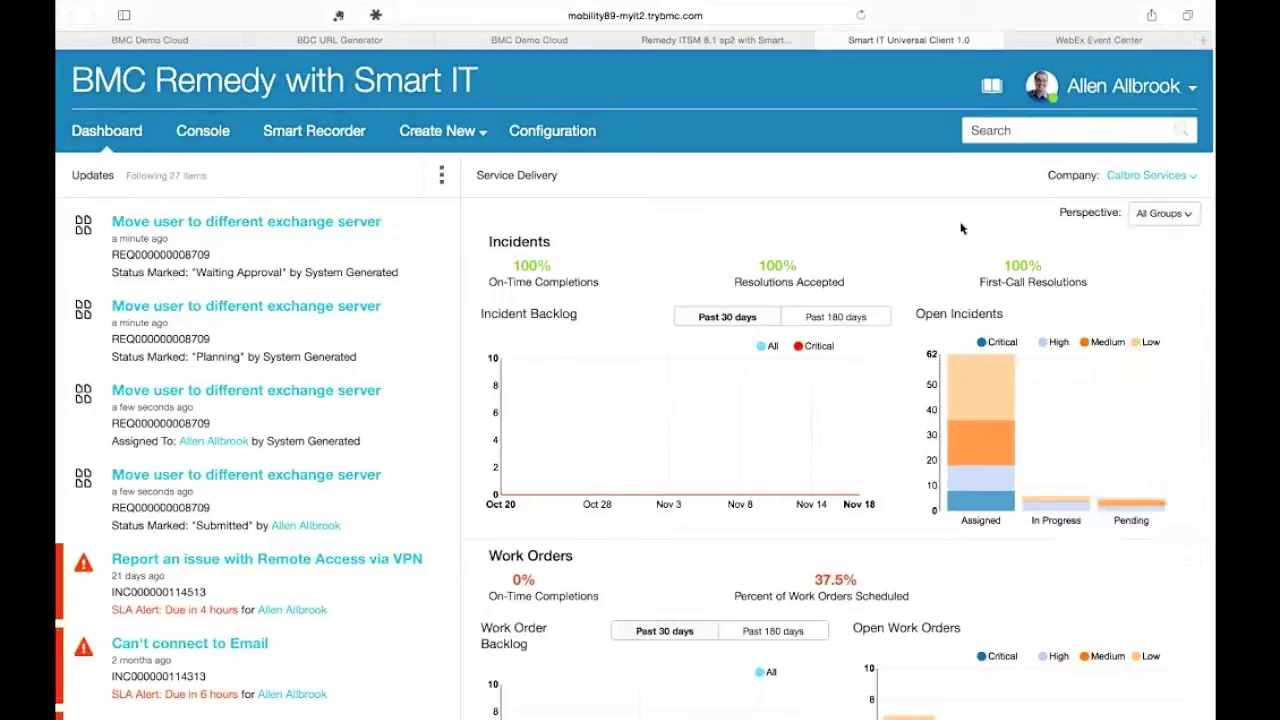
scroll(873, 237, "down", 5)
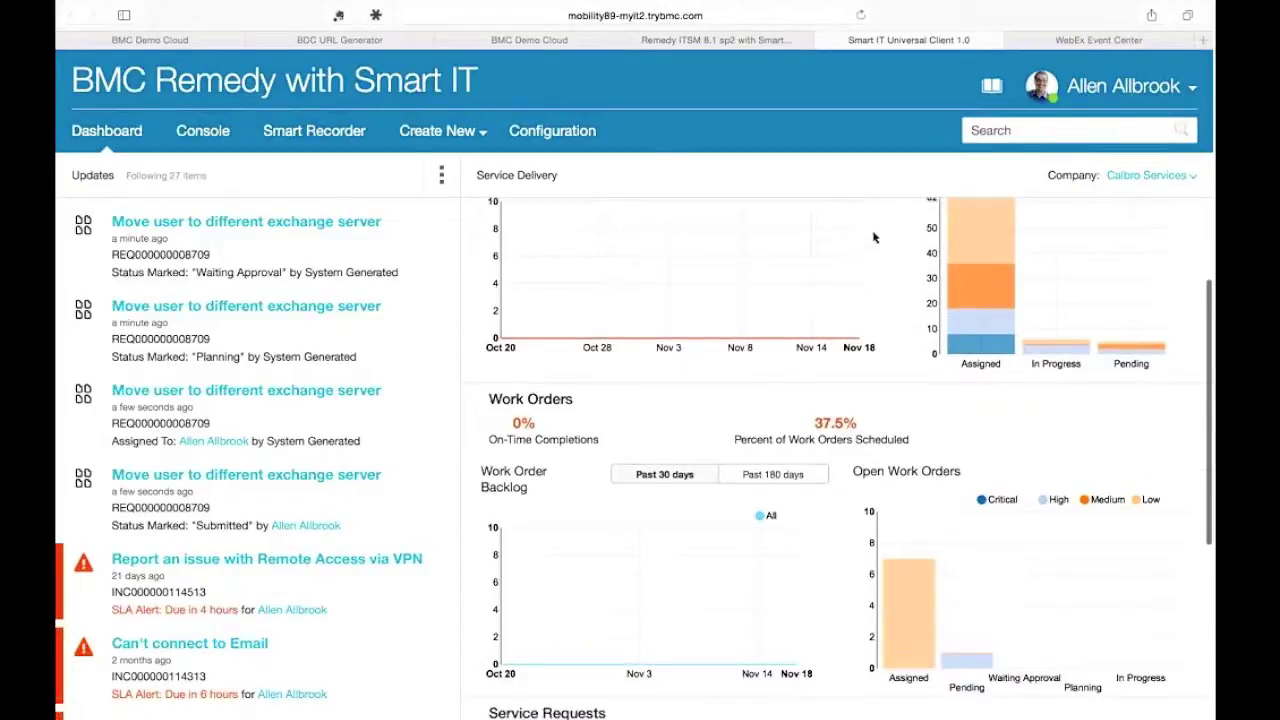
scroll(873, 237, "down", 4)
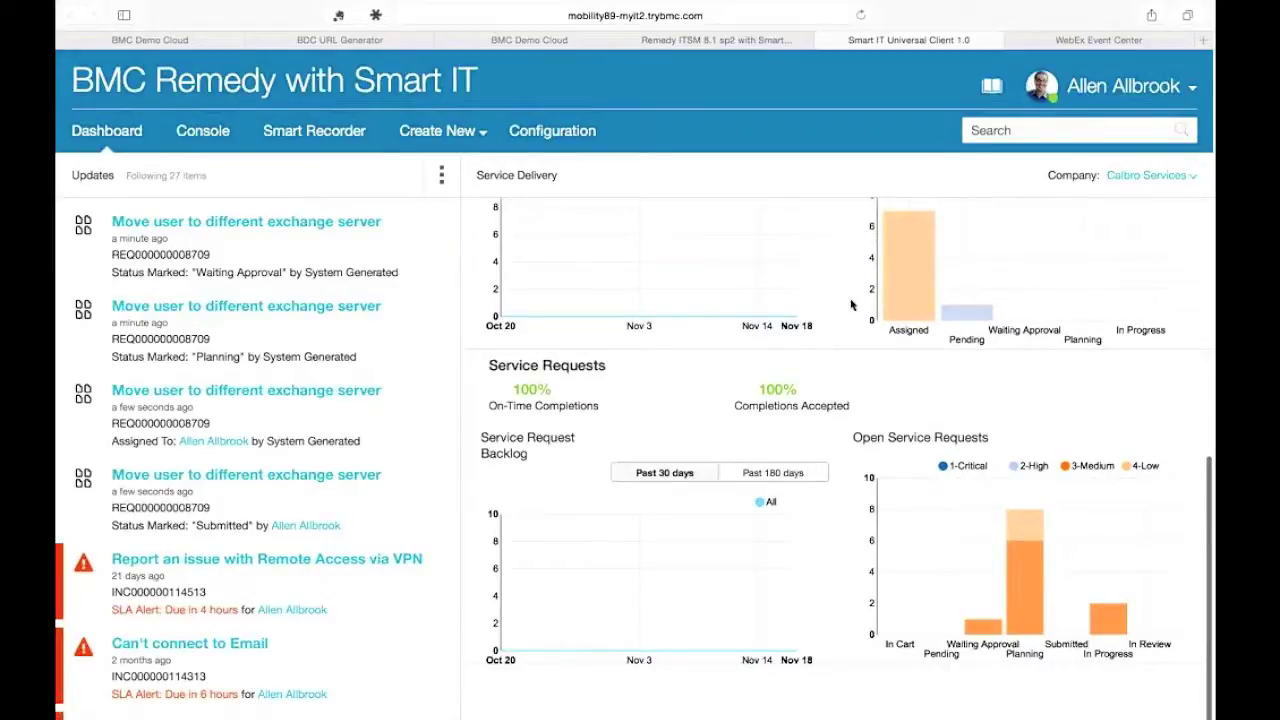
scroll(849, 310, "up", 3)
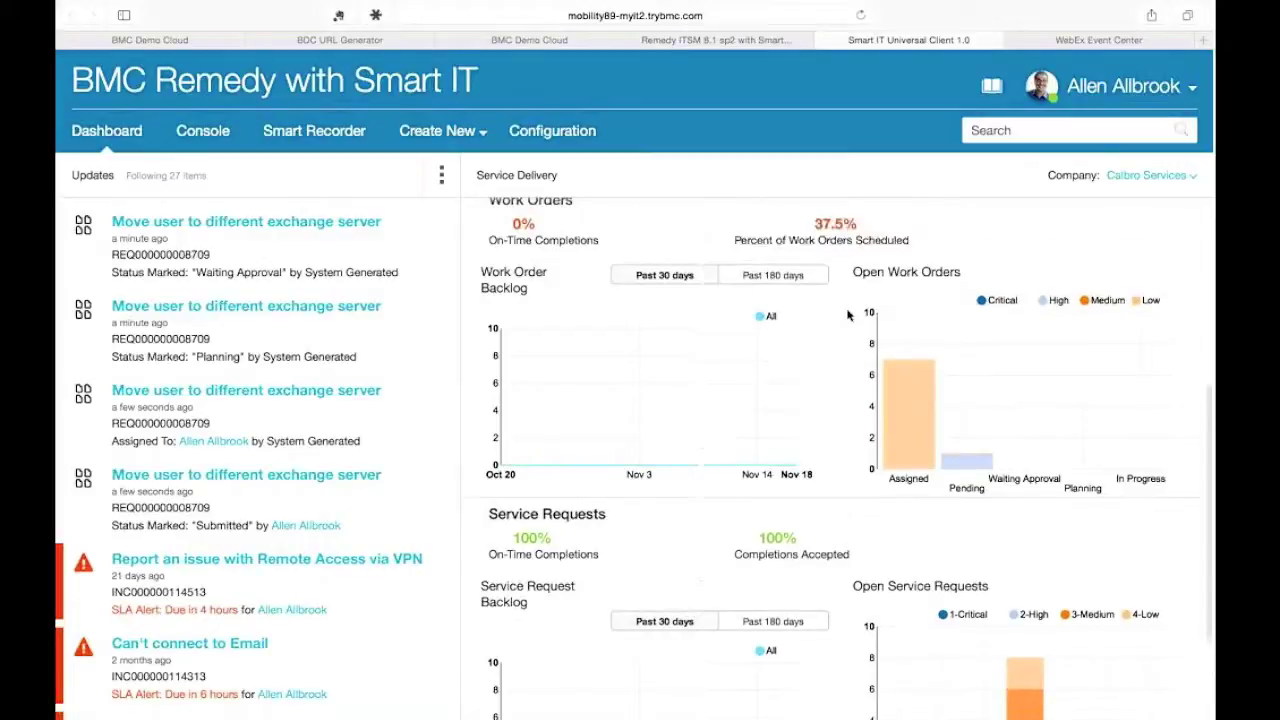
mouse_move(813, 395)
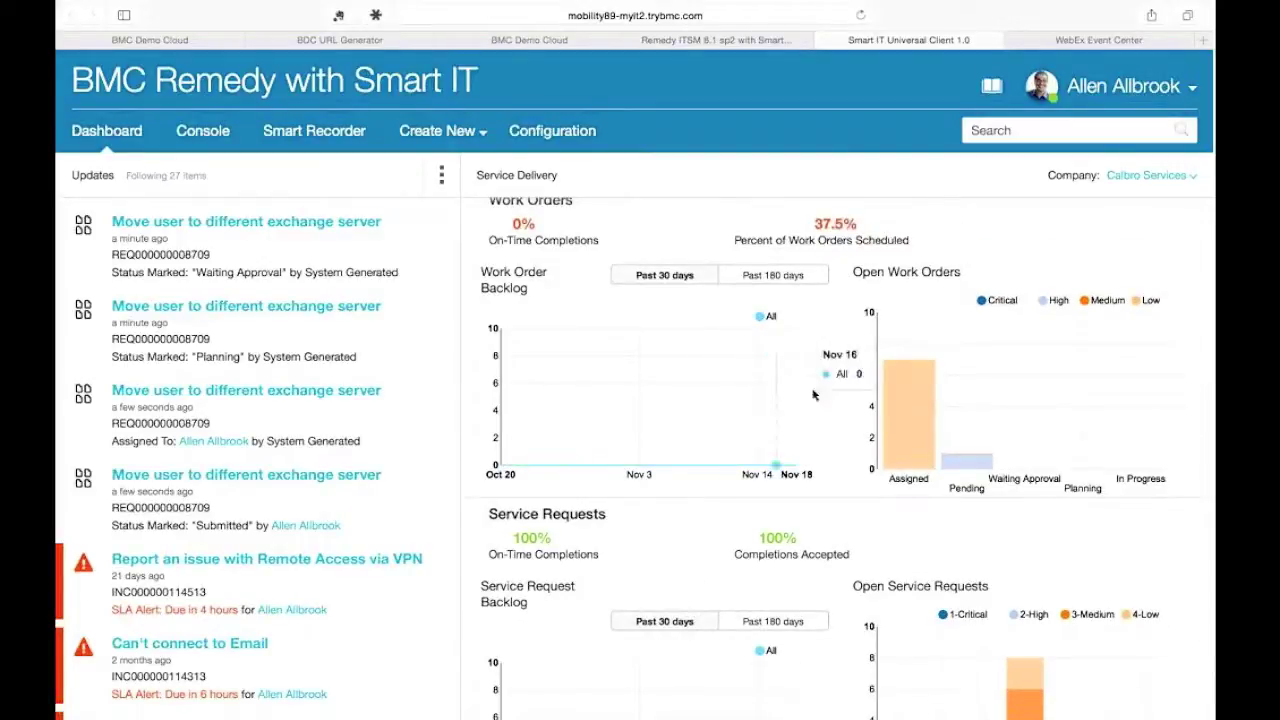
scroll(829, 396, "down", 3)
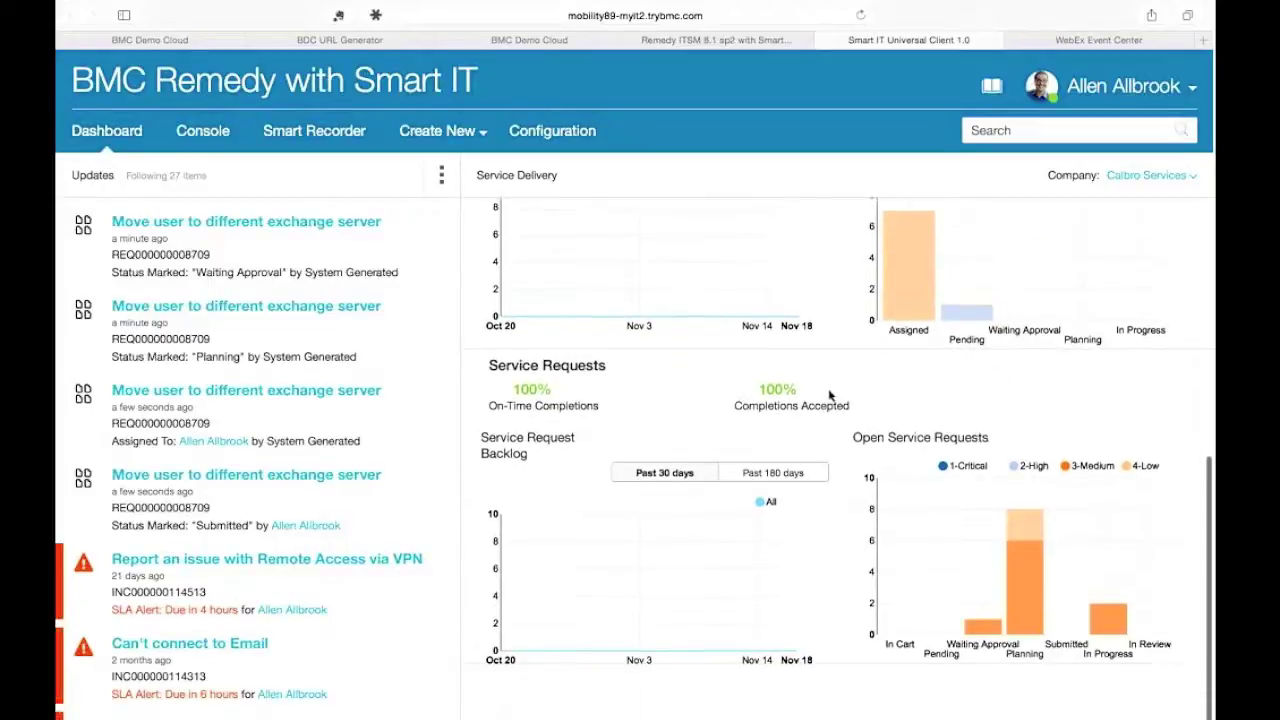
scroll(852, 355, "up", 2)
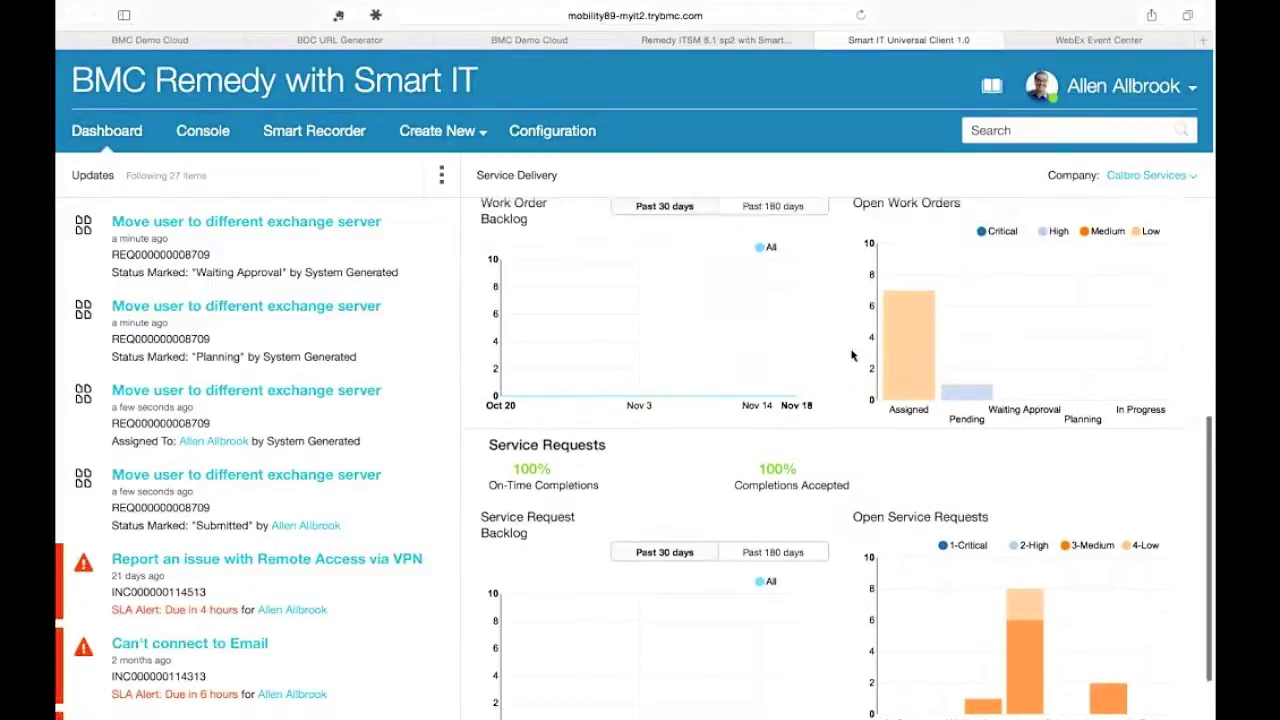
scroll(852, 355, "down", 2)
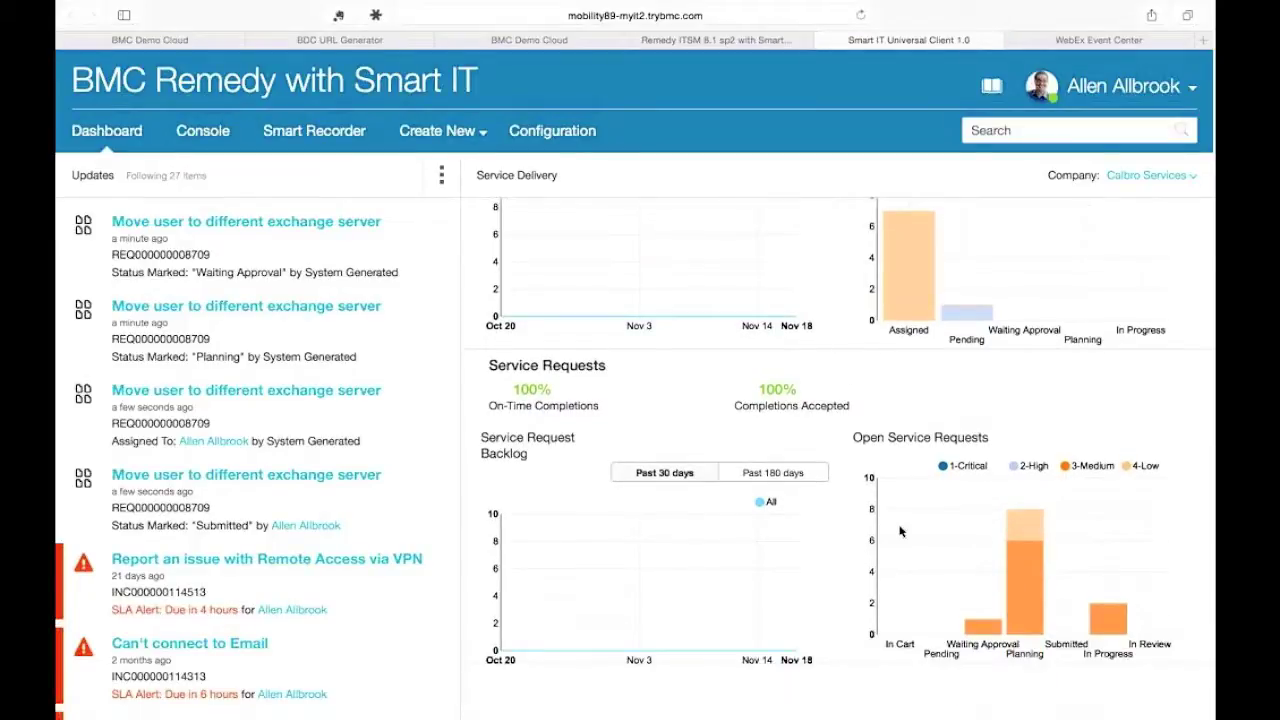
scroll(855, 372, "up", 1)
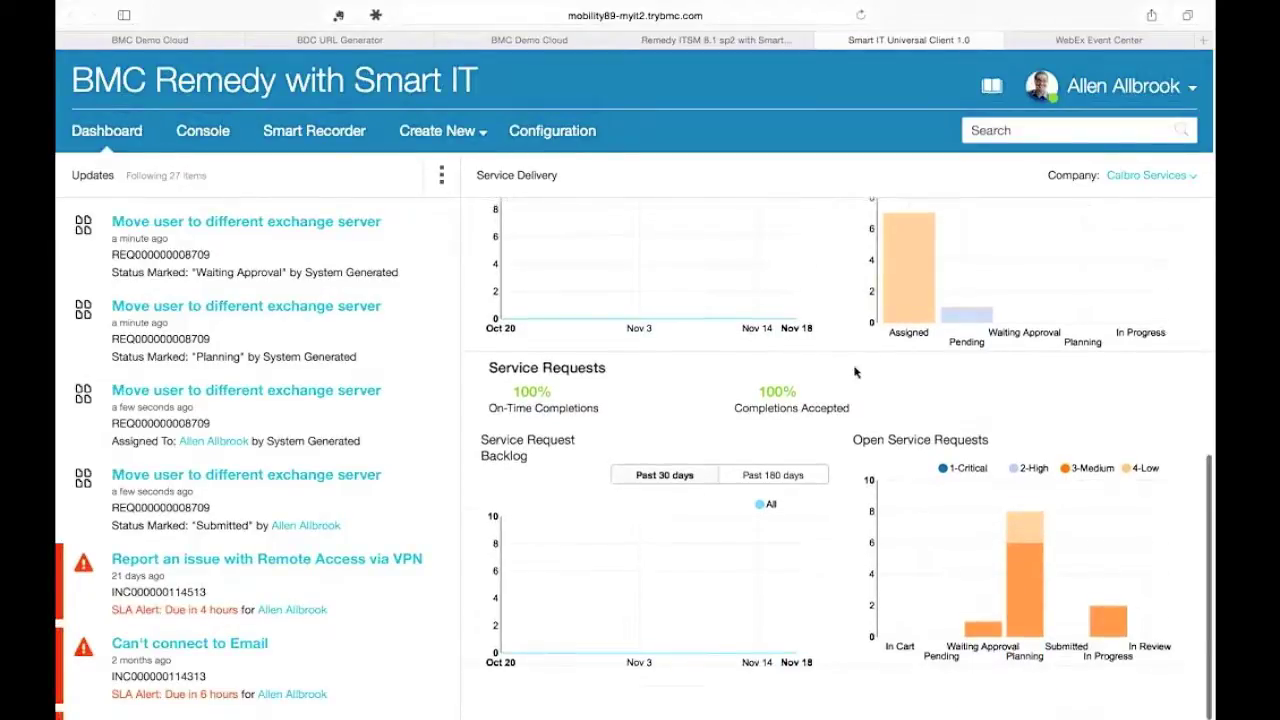
scroll(855, 372, "up", 10)
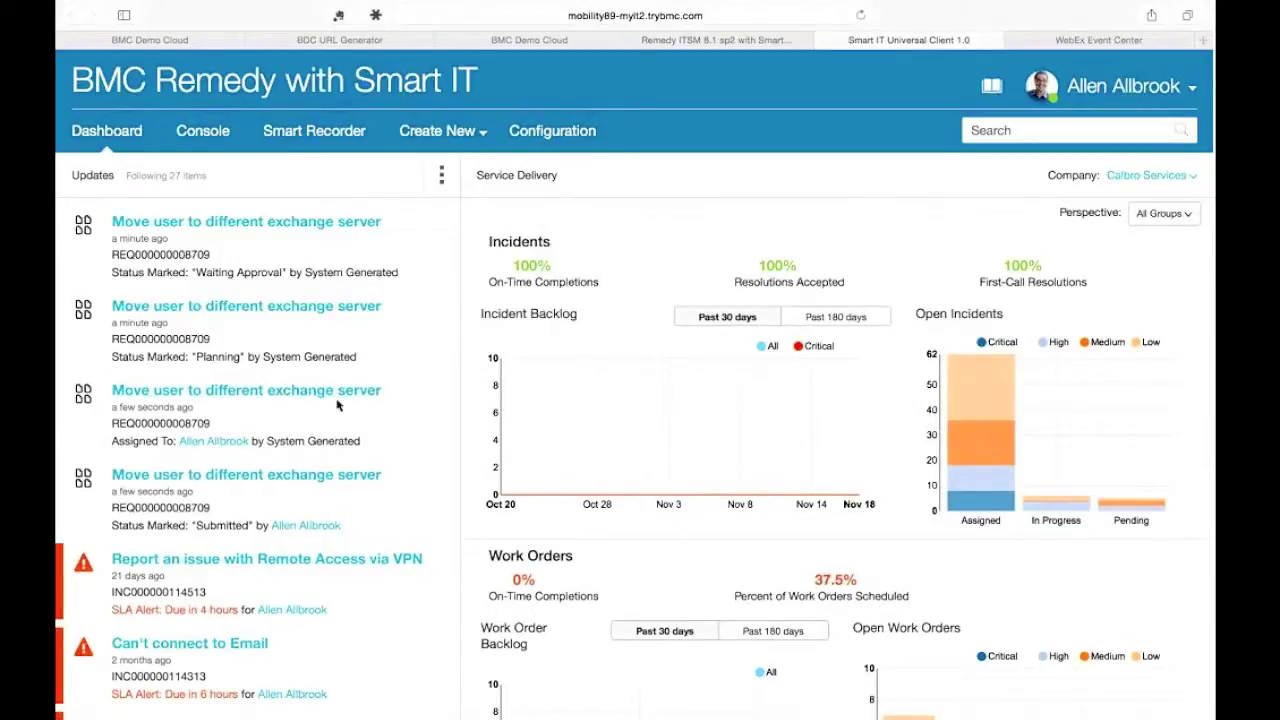
scroll(338, 405, "down", 3)
scroll(338, 405, "down", 3)
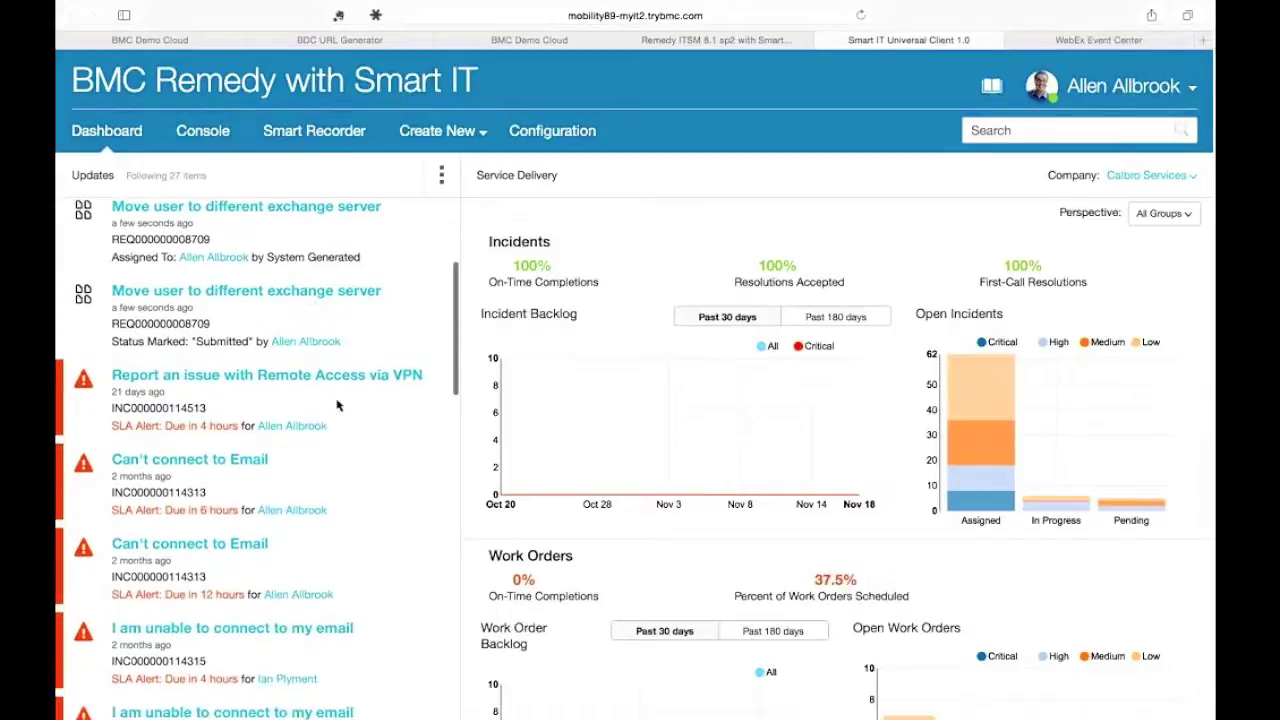
scroll(338, 405, "up", 2)
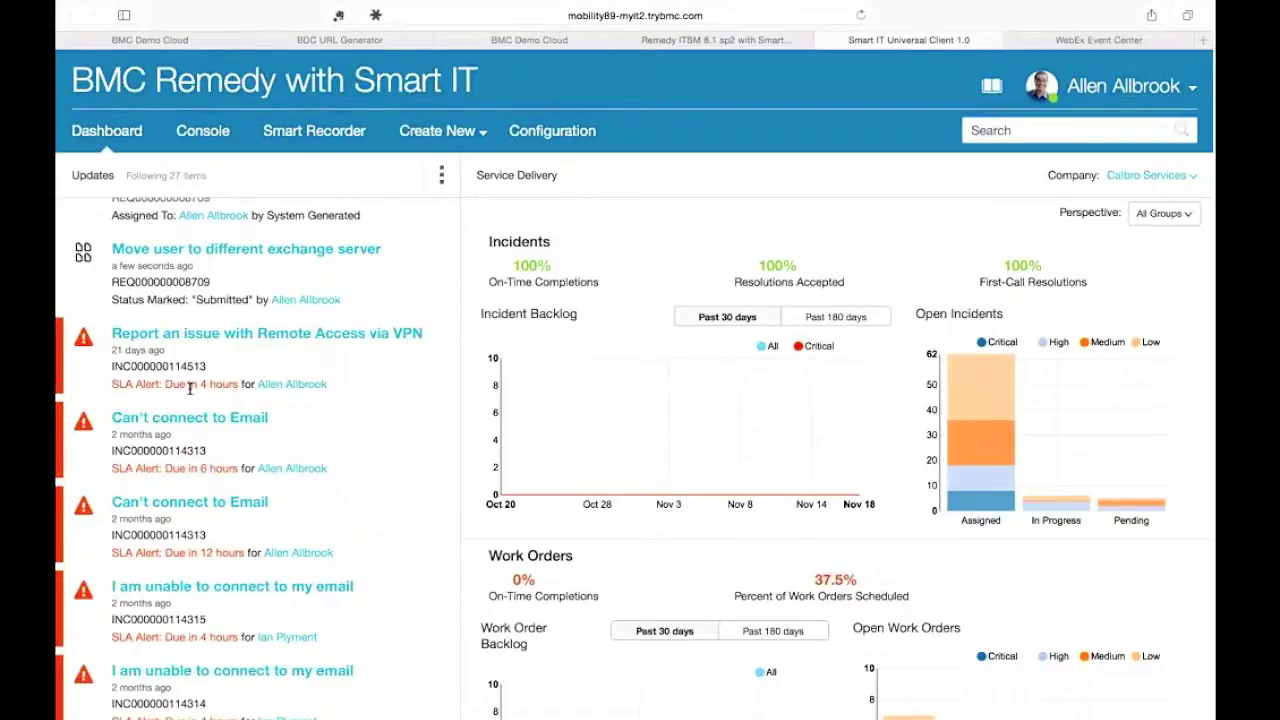
scroll(190, 390, "up", 2)
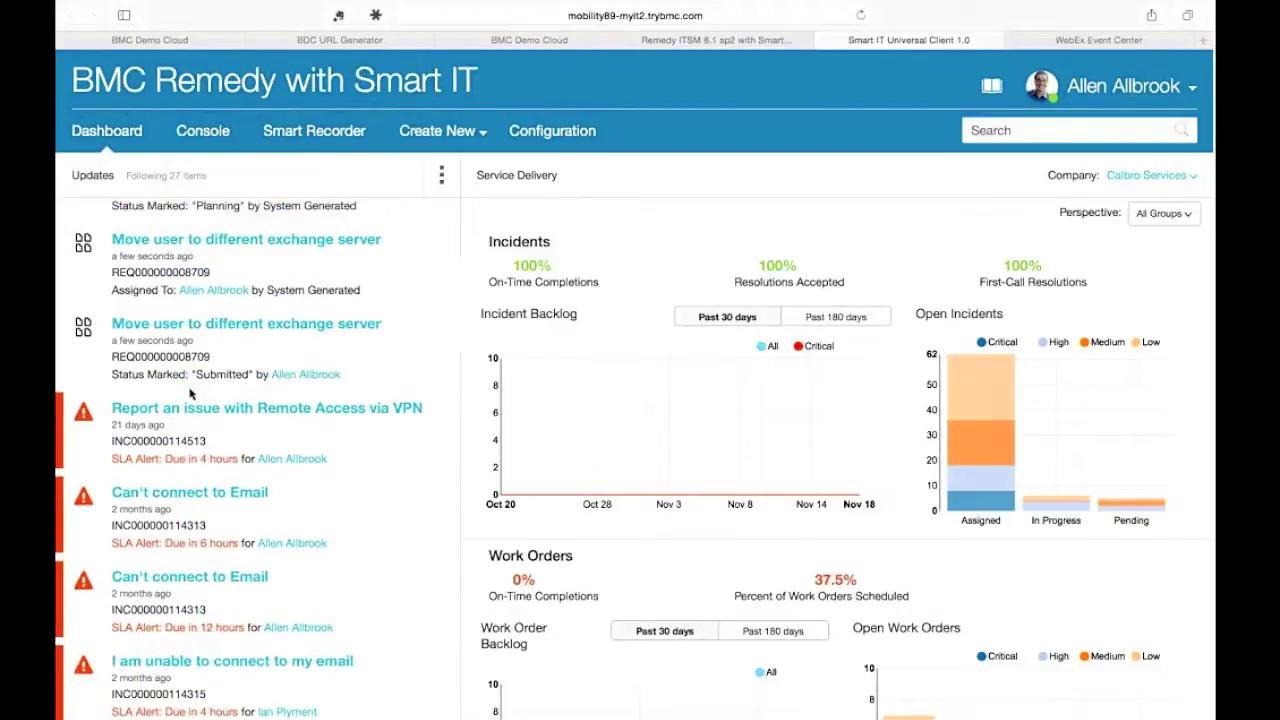
scroll(190, 393, "up", 4)
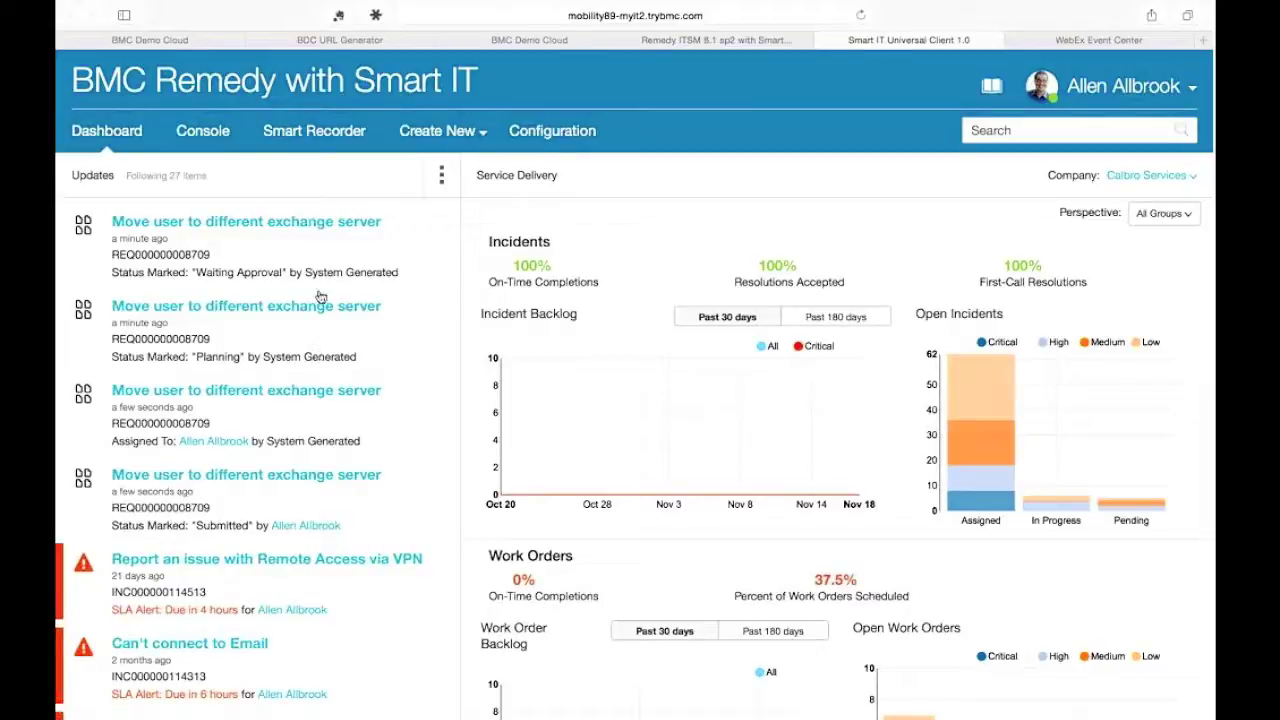
Step: Switch to the Console to see the 57 open tickets assigned to me
left_click(217, 135)
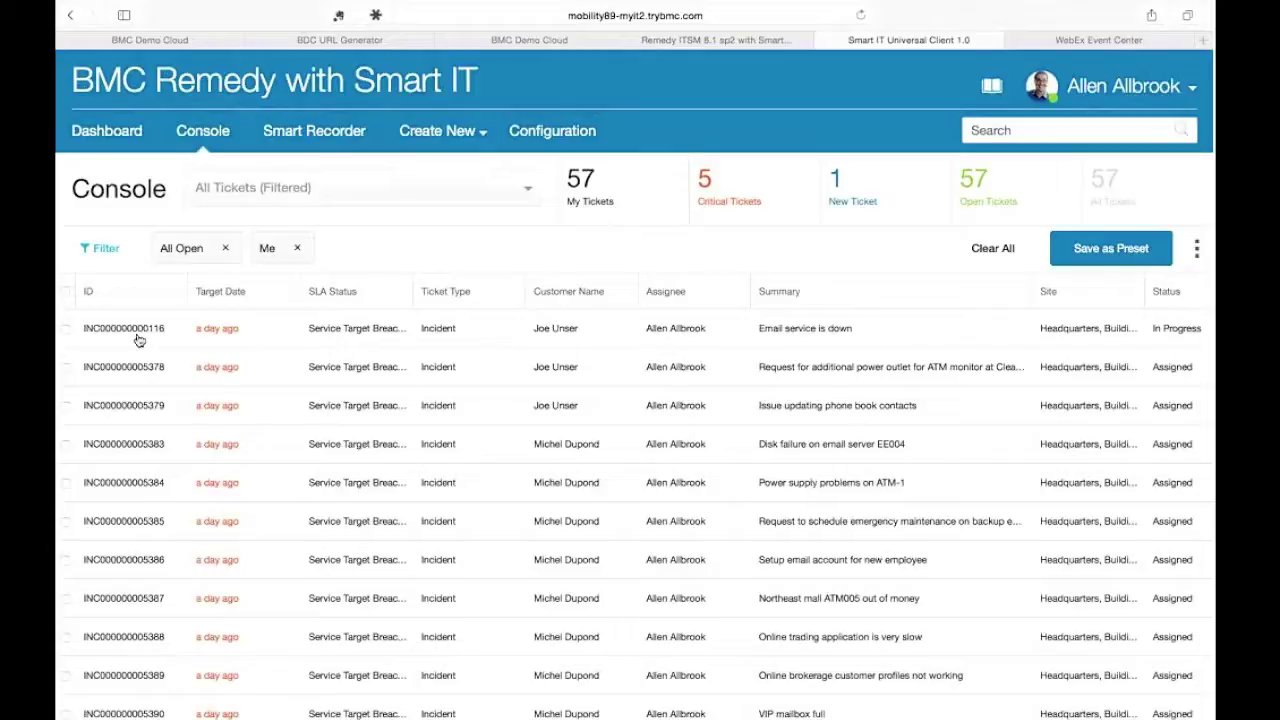
Step: Filter the console tickets by Priority to show only Critical ones
left_click(106, 249)
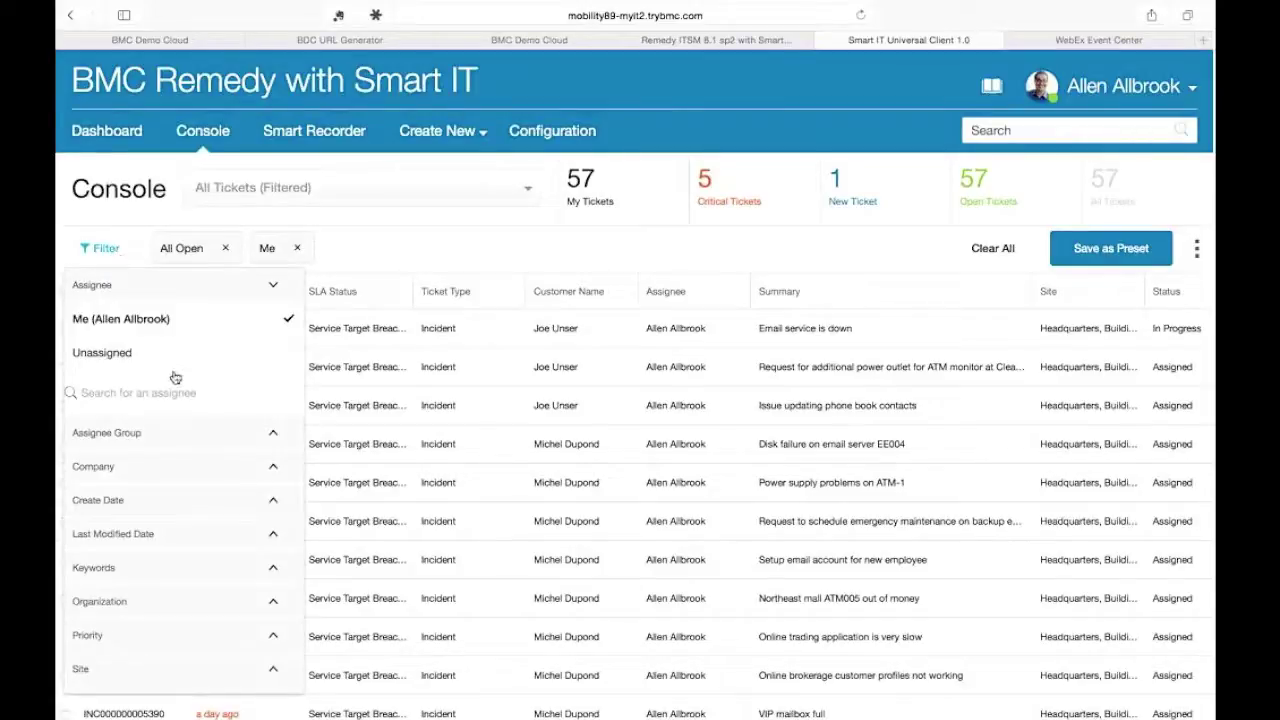
left_click(274, 437)
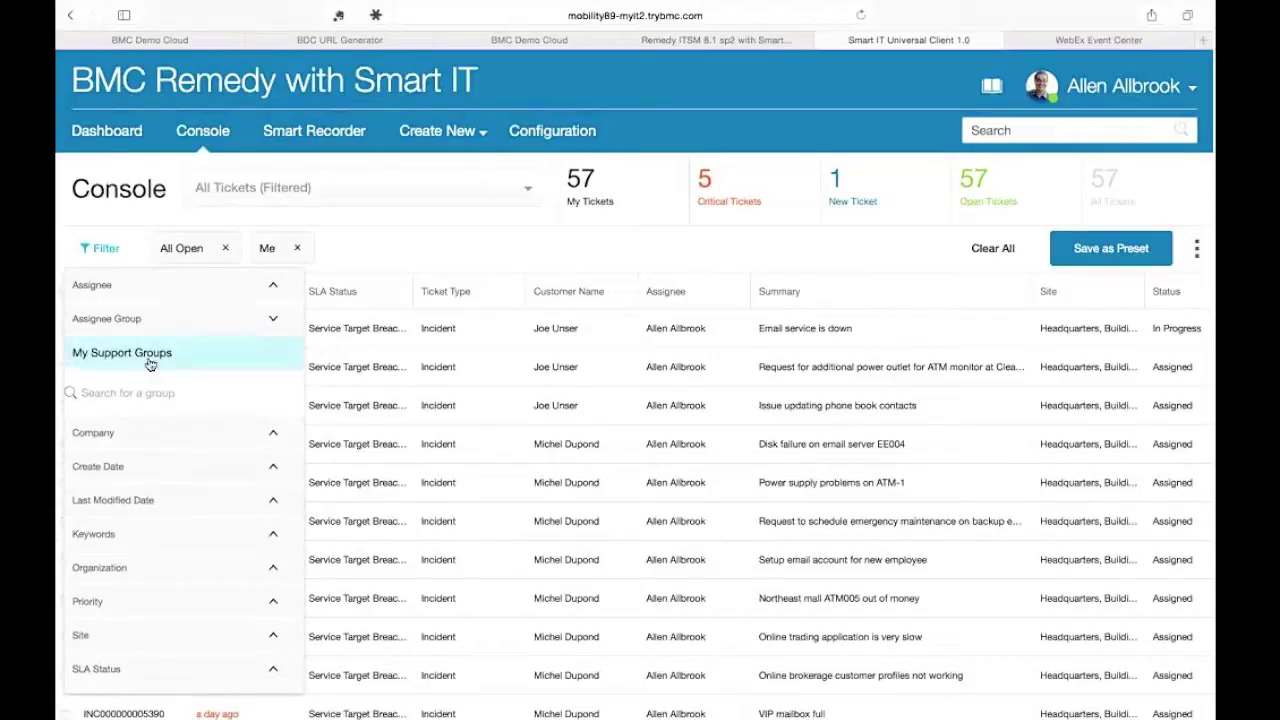
left_click(276, 436)
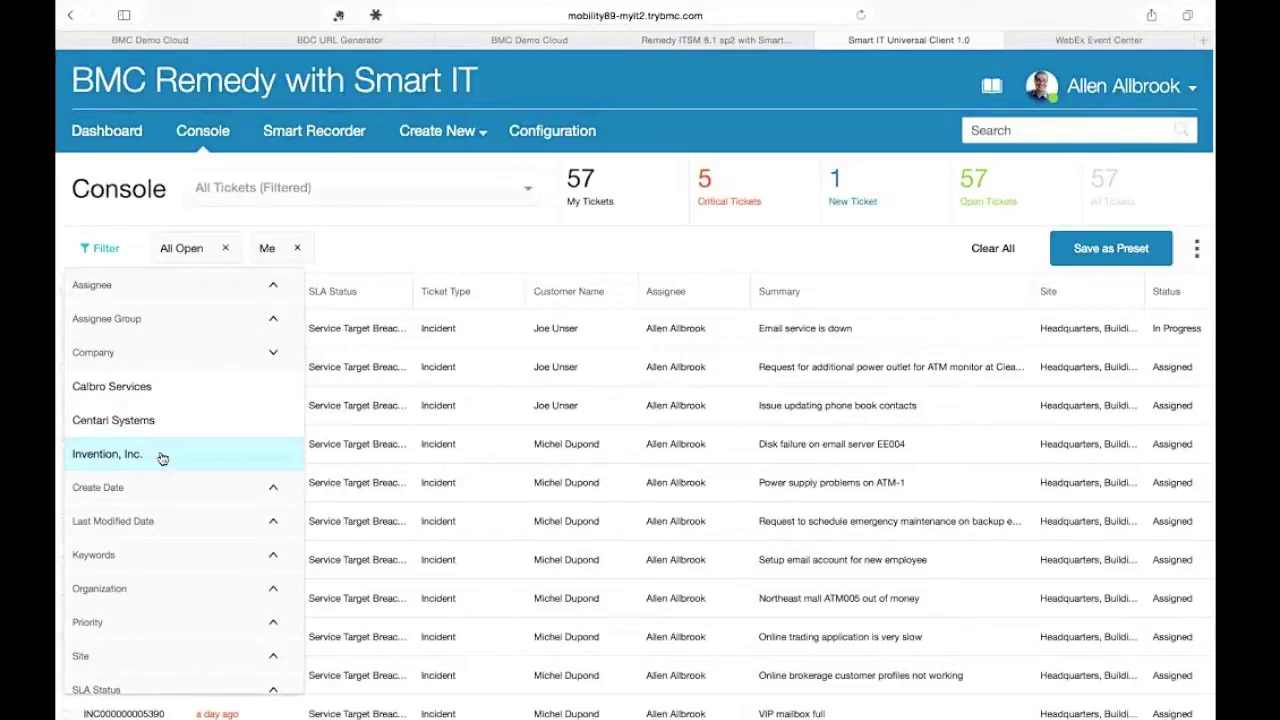
scroll(230, 537, "down", 2)
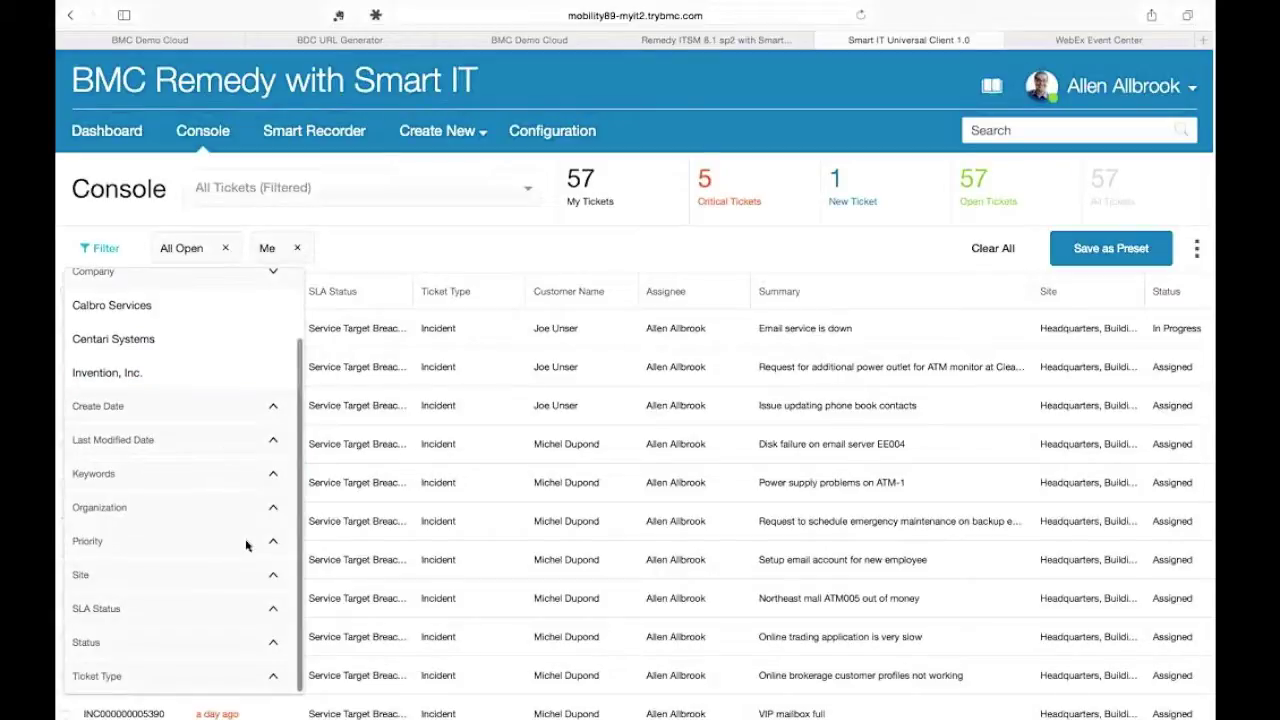
left_click(276, 541)
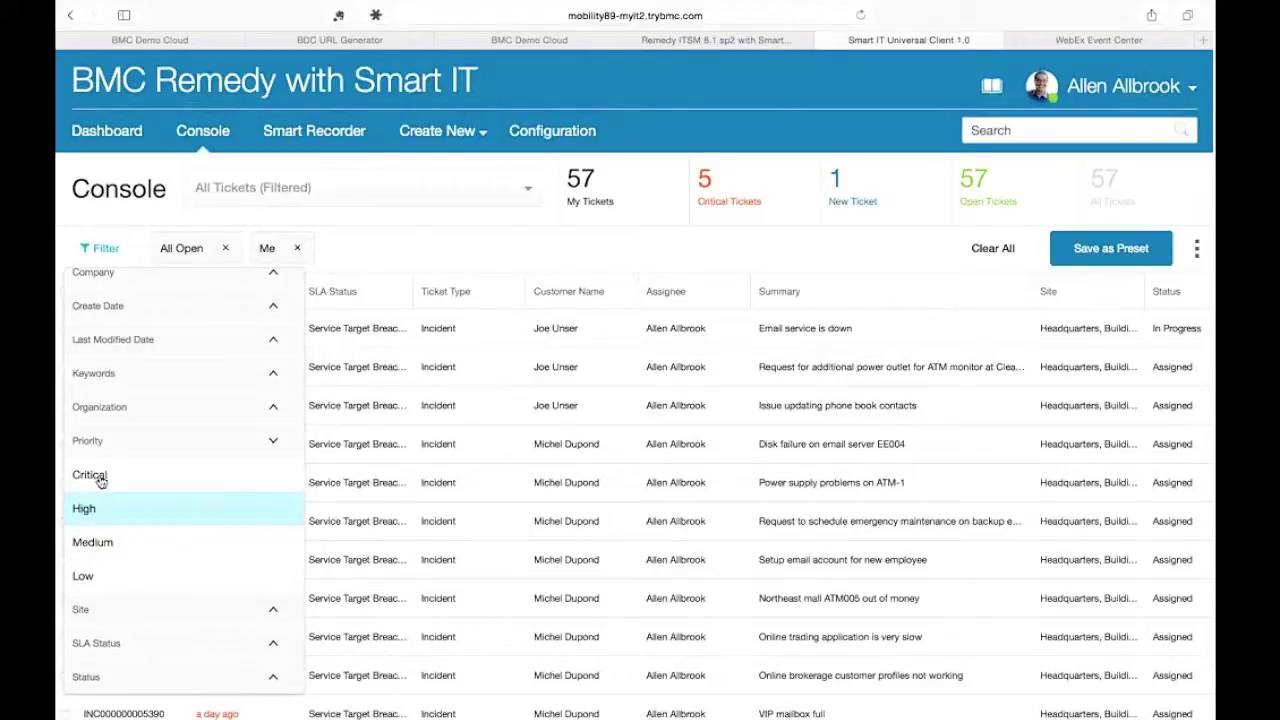
left_click(97, 475)
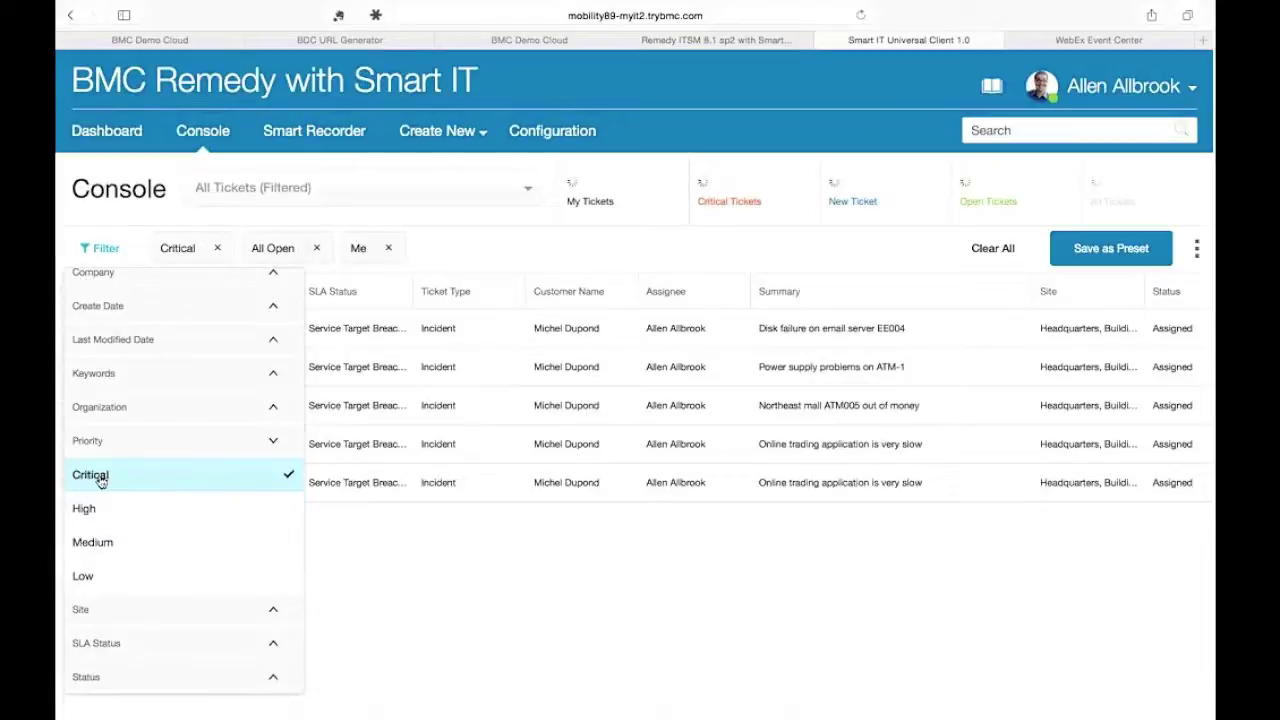
Step: Close the filter panel, save the filters as a preset, and remove the Critical chip
left_click(487, 535)
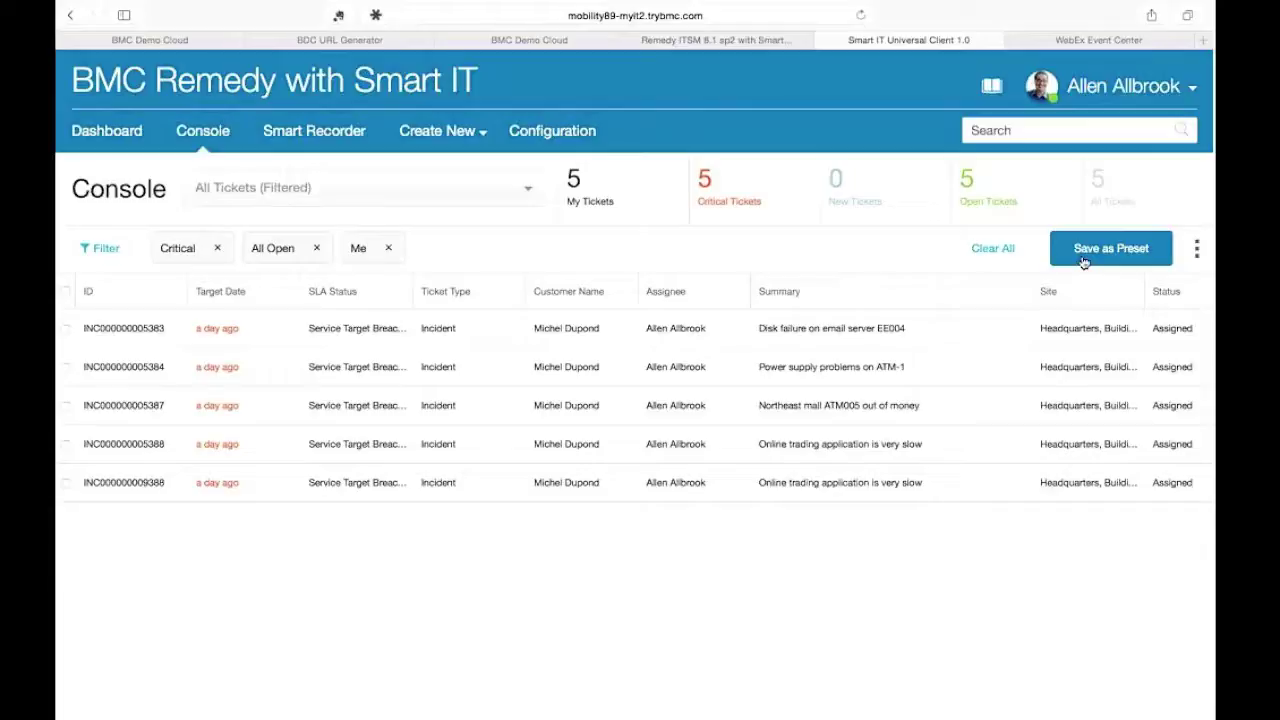
left_click(1120, 255)
left_click(219, 251)
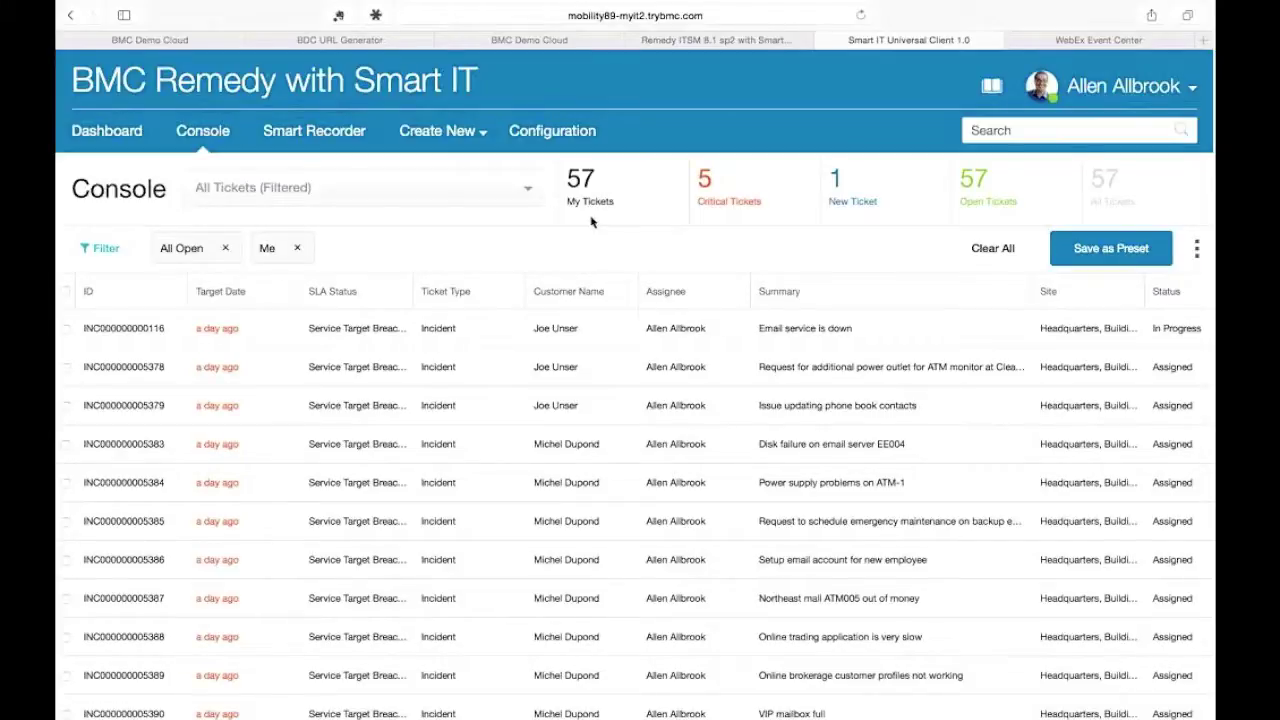
Step: In Smart Recorder, @-mention the customer by name and select them from the suggestions
left_click(347, 136)
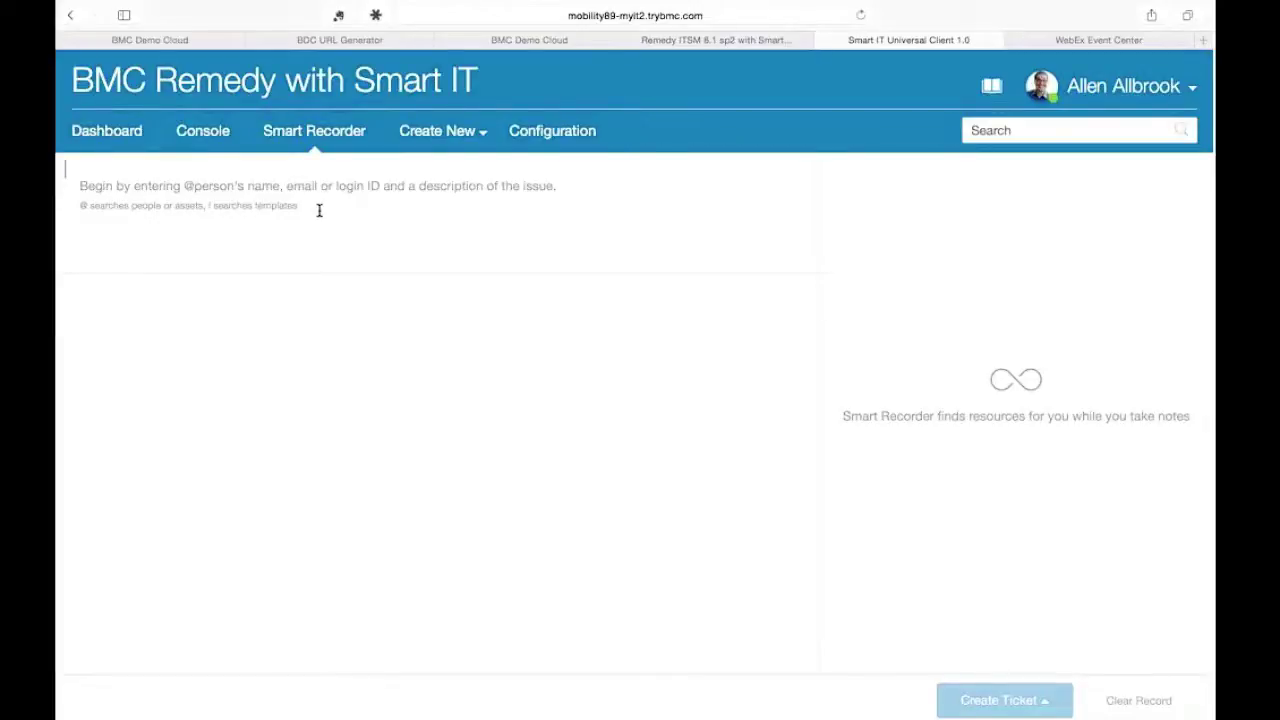
type("@joe")
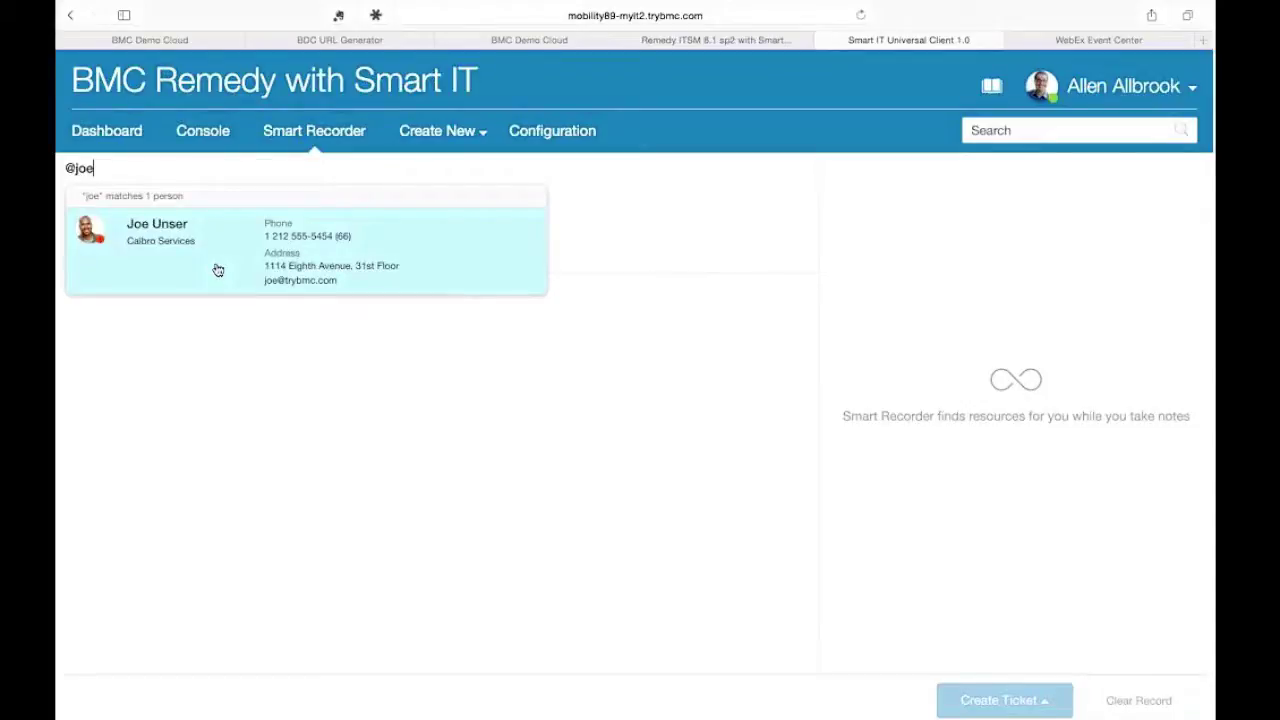
left_click(218, 270)
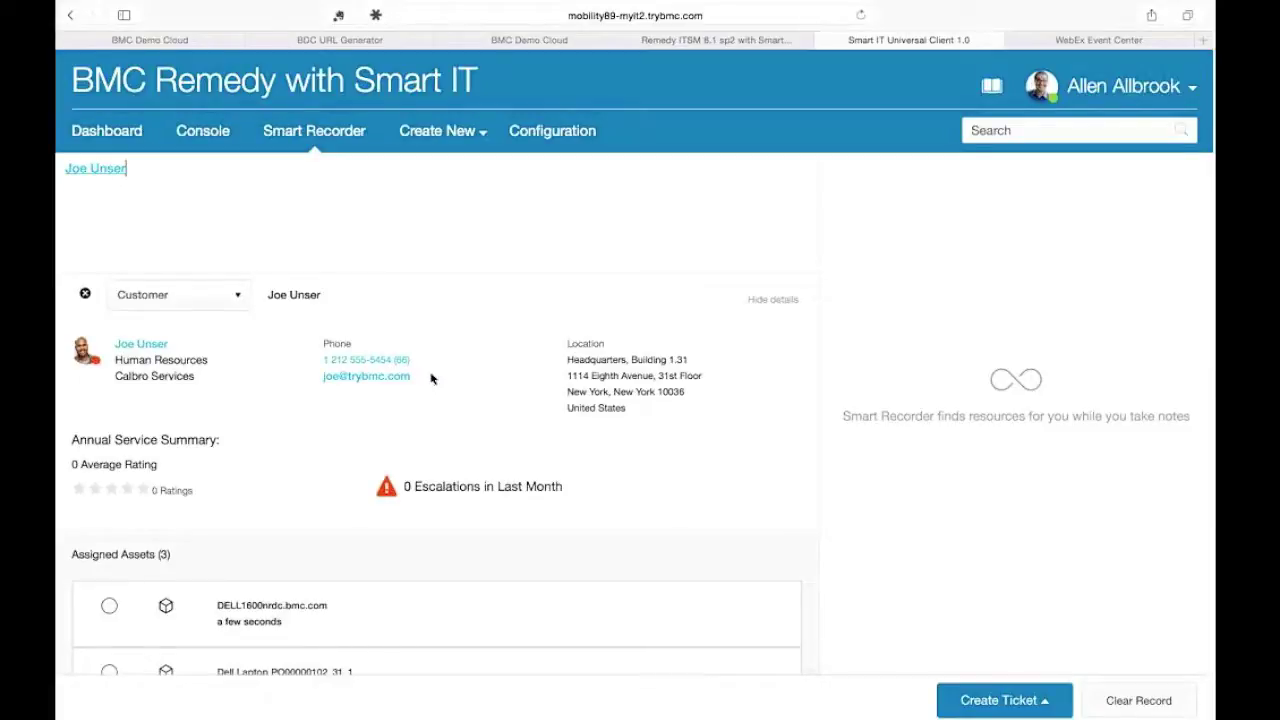
Step: Review the customer's tickets and assets, then select Dell Laptop PO00000102_31_1 as the affected asset
scroll(431, 378, "down", 2)
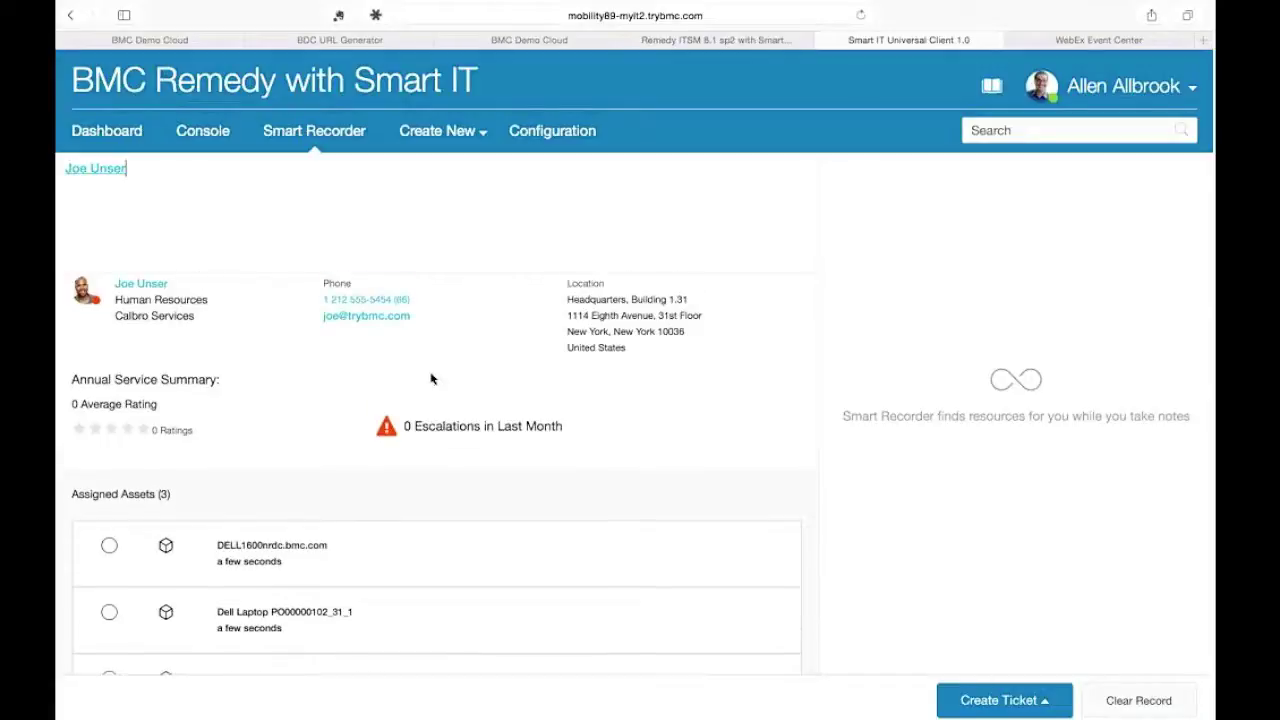
scroll(431, 378, "down", 5)
scroll(431, 378, "down", 10)
scroll(432, 380, "down", 10)
scroll(432, 380, "down", 3)
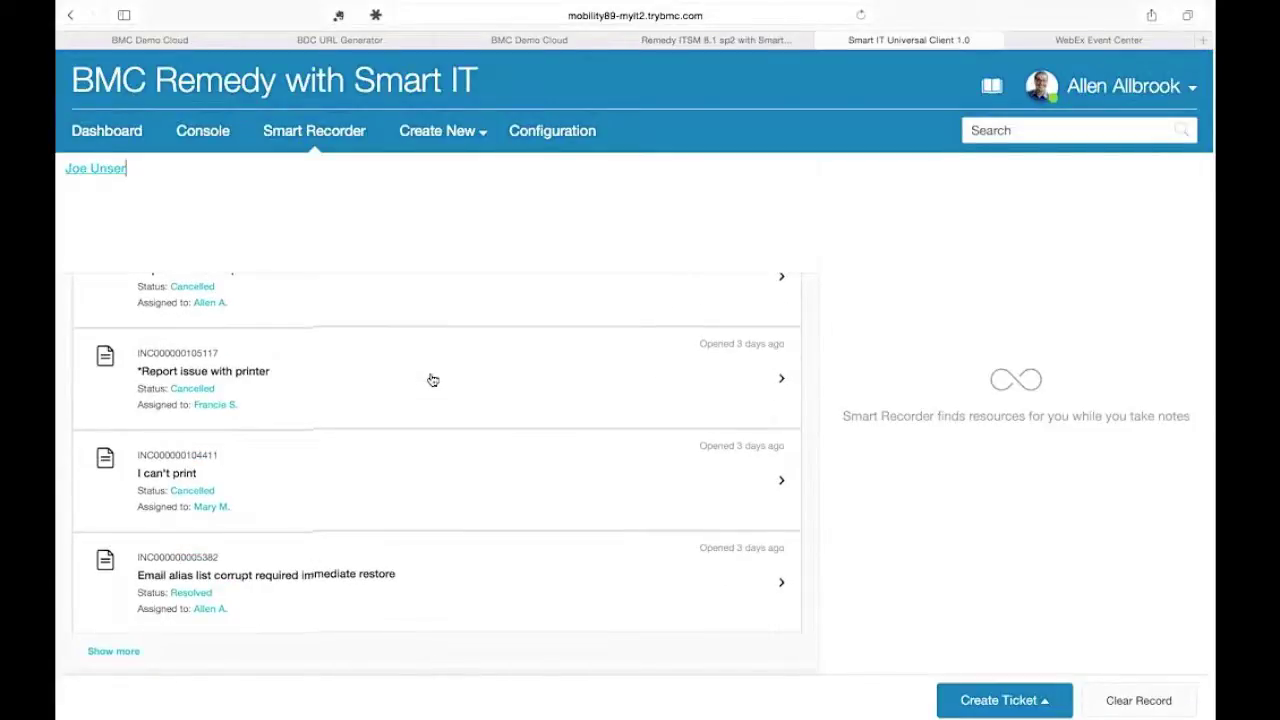
scroll(432, 380, "up", 8)
scroll(432, 380, "up", 10)
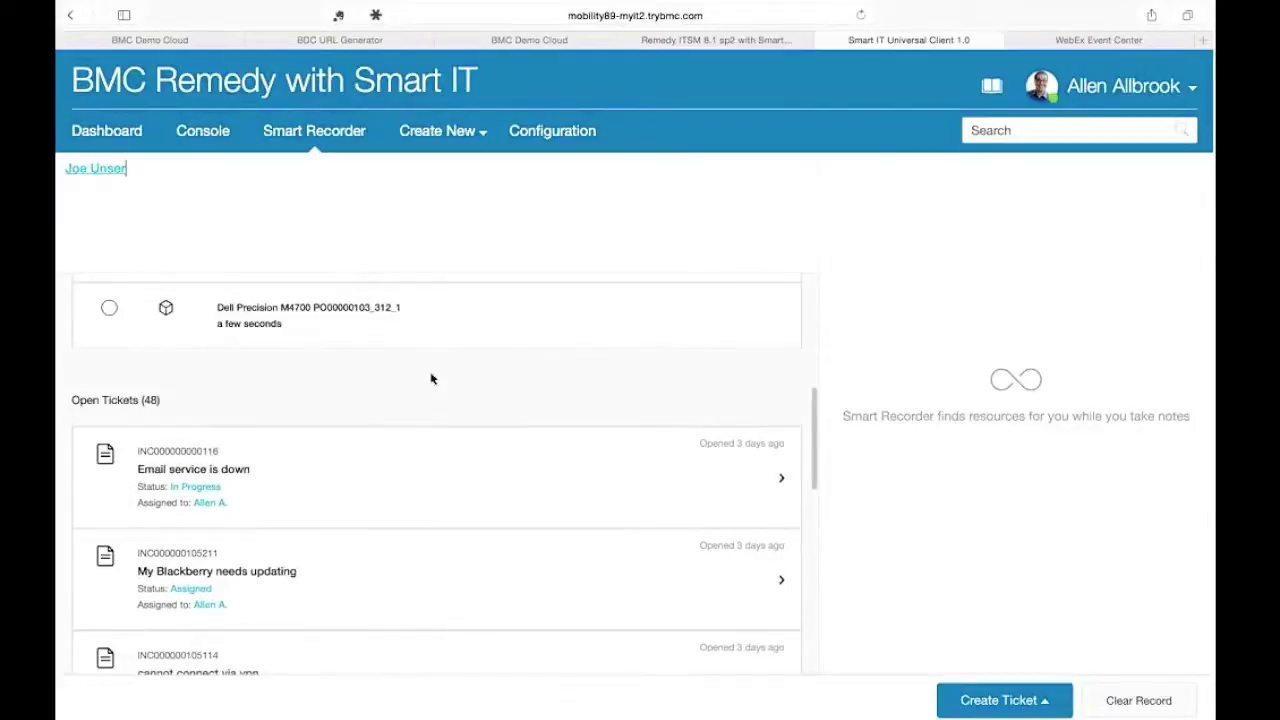
scroll(432, 379, "up", 5)
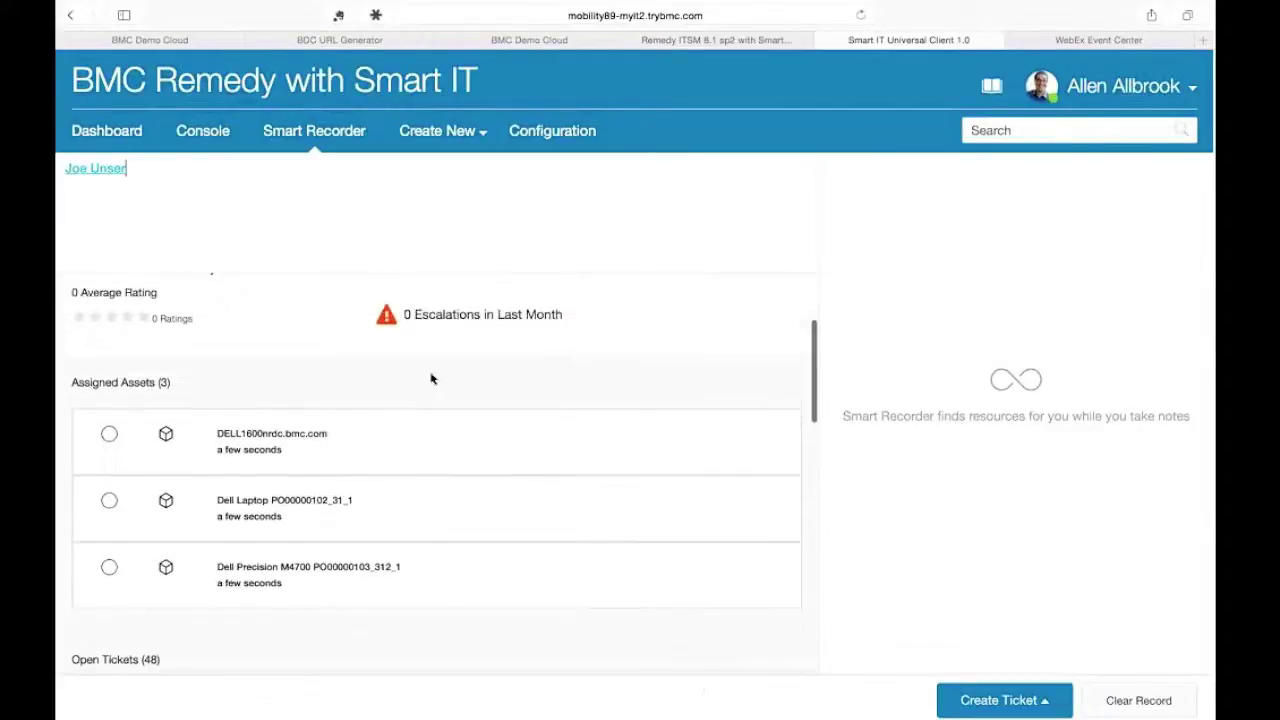
scroll(432, 379, "up", 1)
scroll(432, 378, "up", 1)
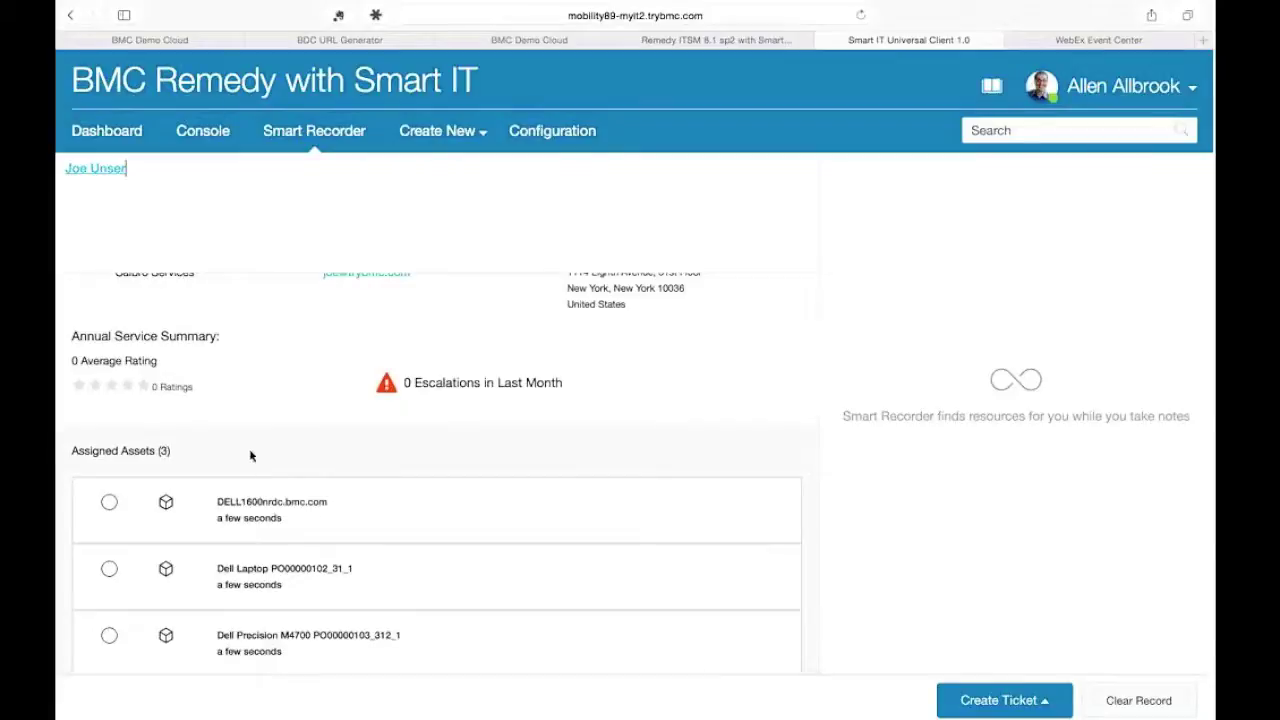
left_click(109, 568)
Step: Note 'I cannot connect to the printer' and create a request from the Connect to Network Printer template
type("I cannot connect to the printer")
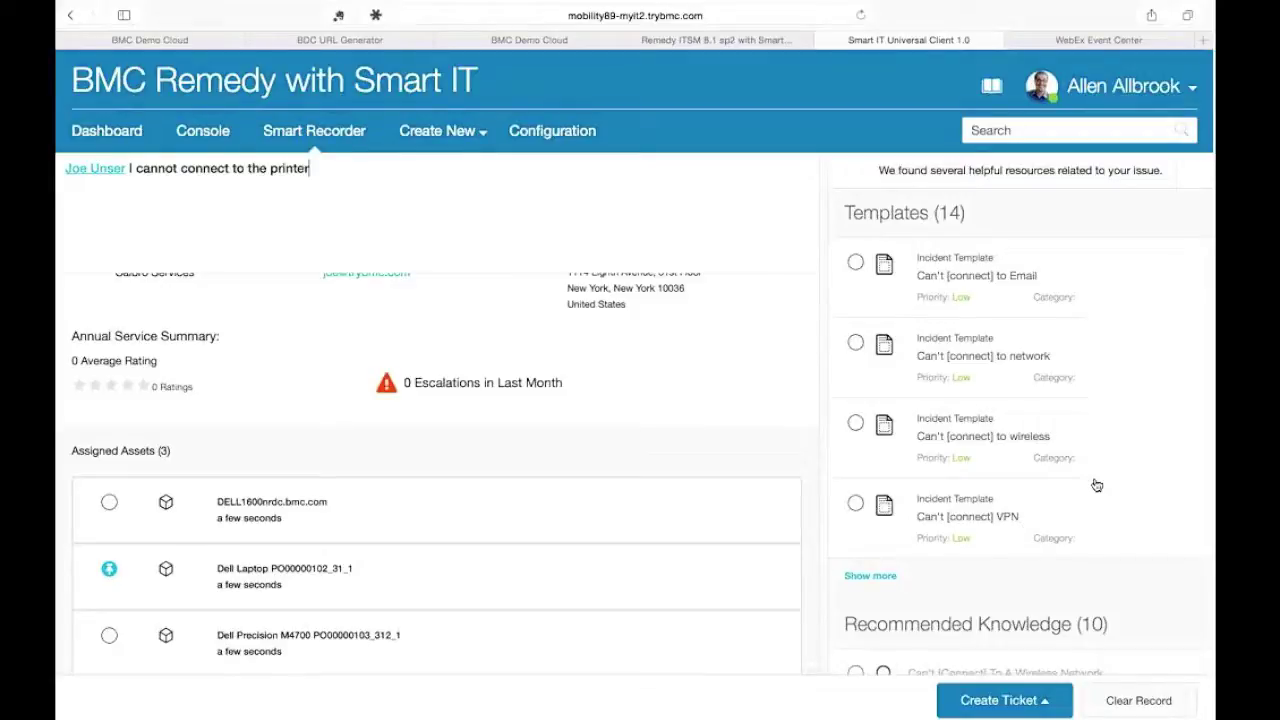
left_click(887, 577)
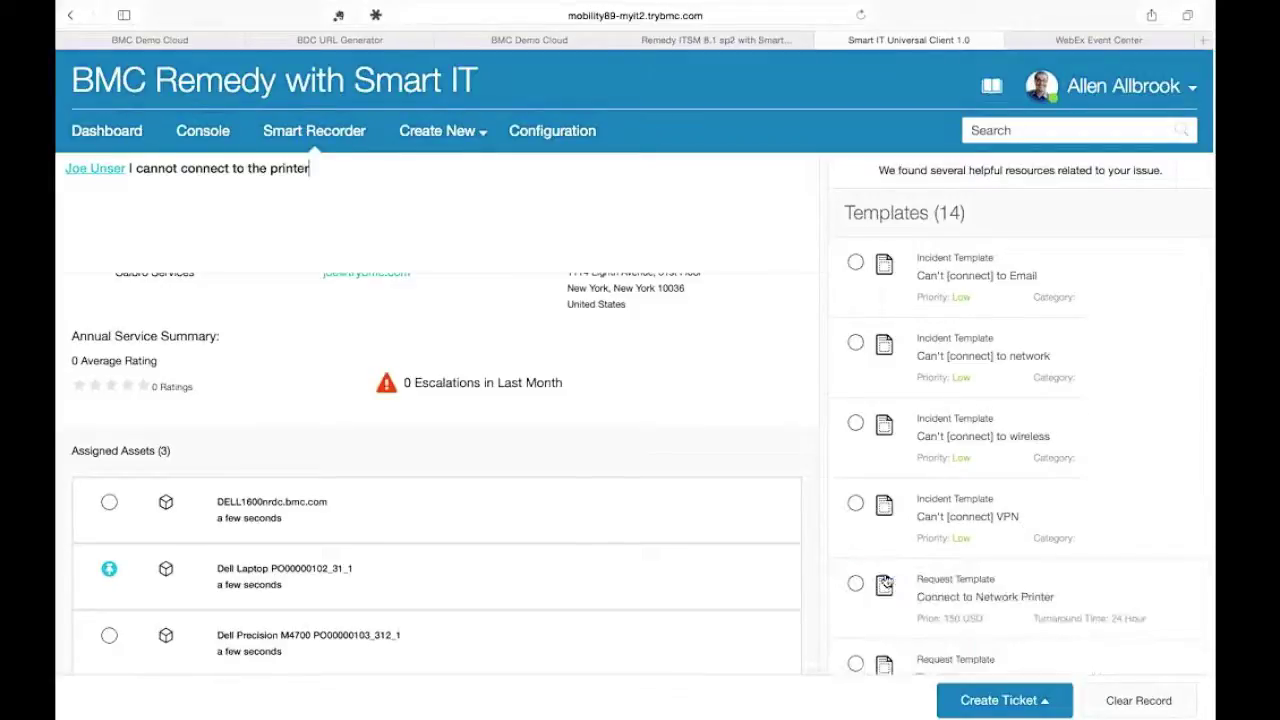
scroll(887, 582, "down", 4)
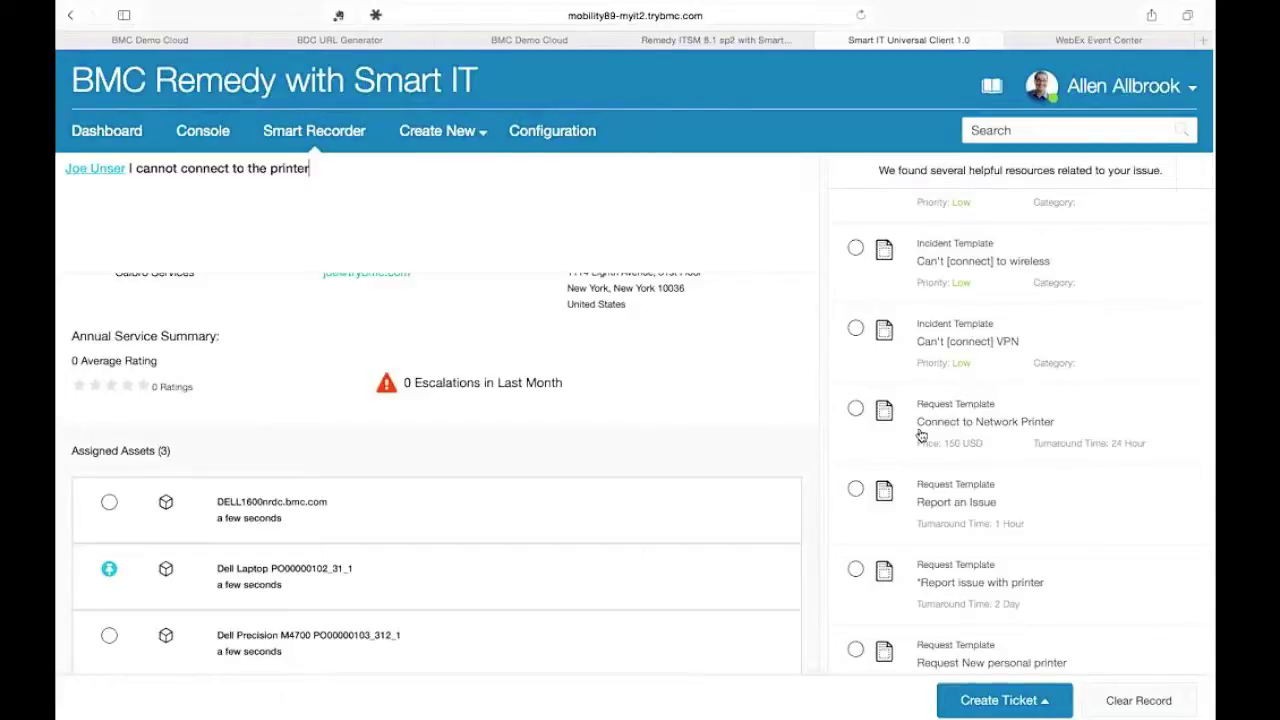
left_click(856, 409)
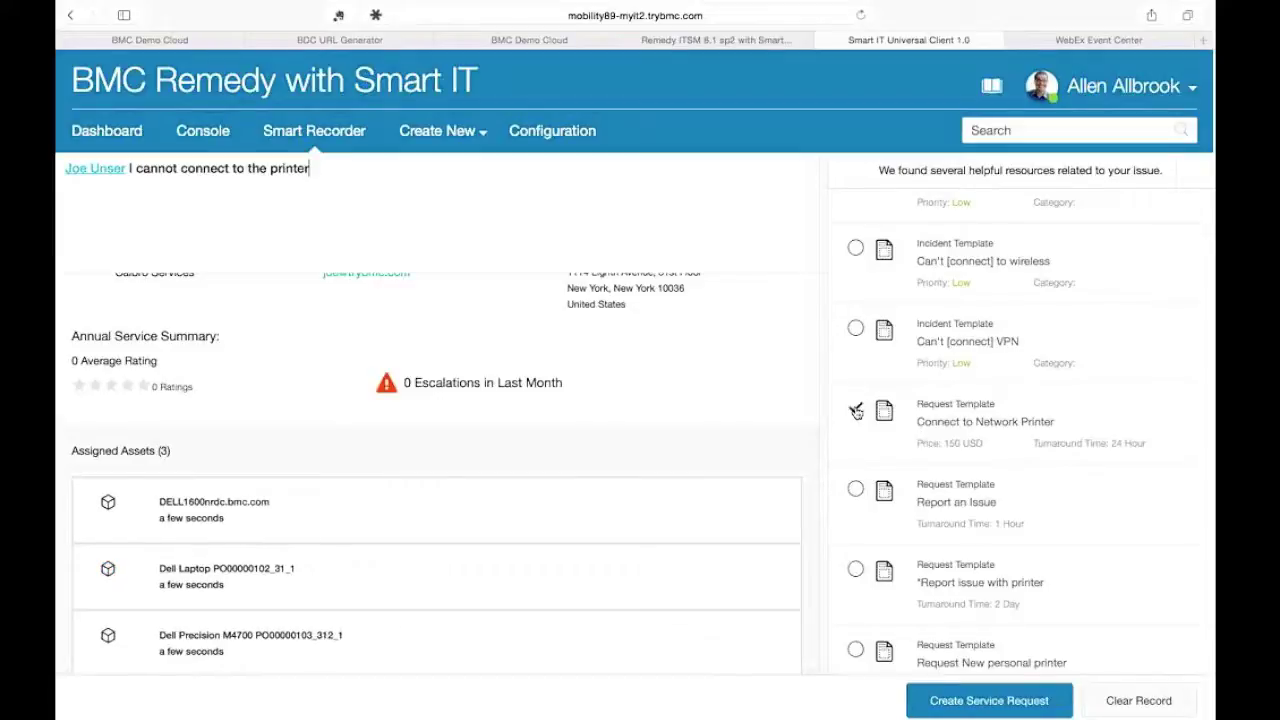
scroll(959, 479, "down", 3)
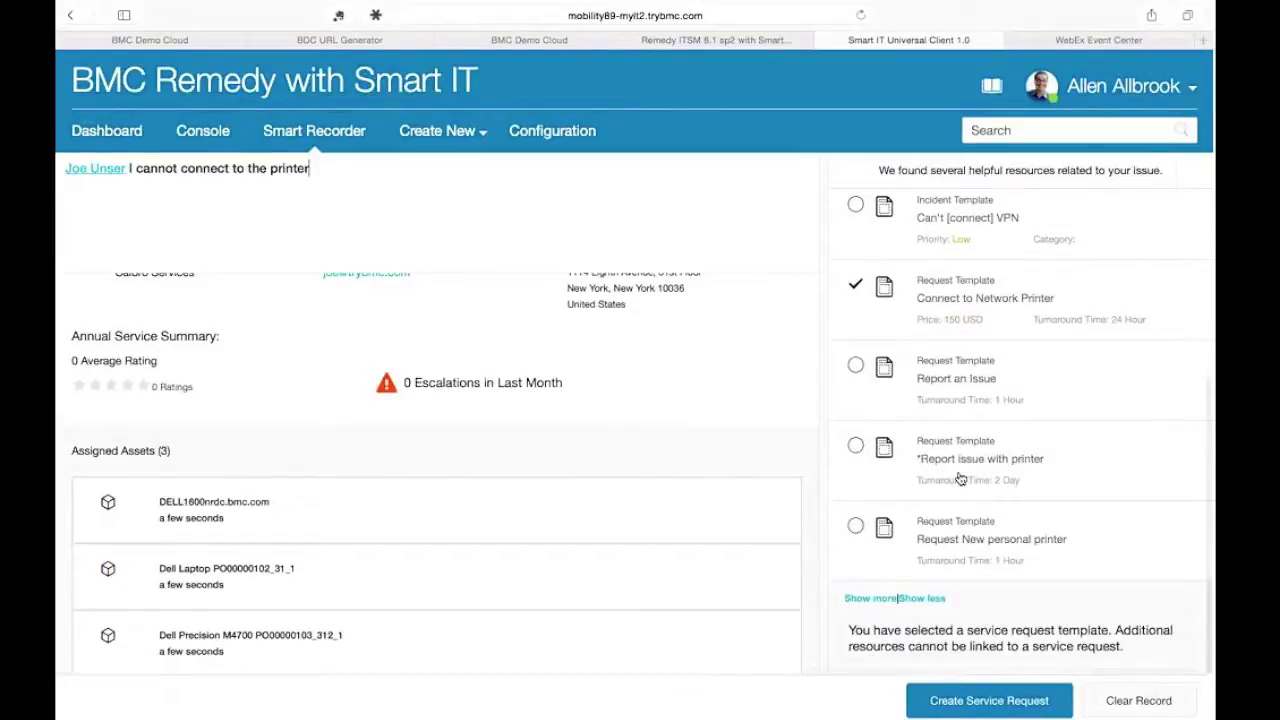
left_click(933, 599)
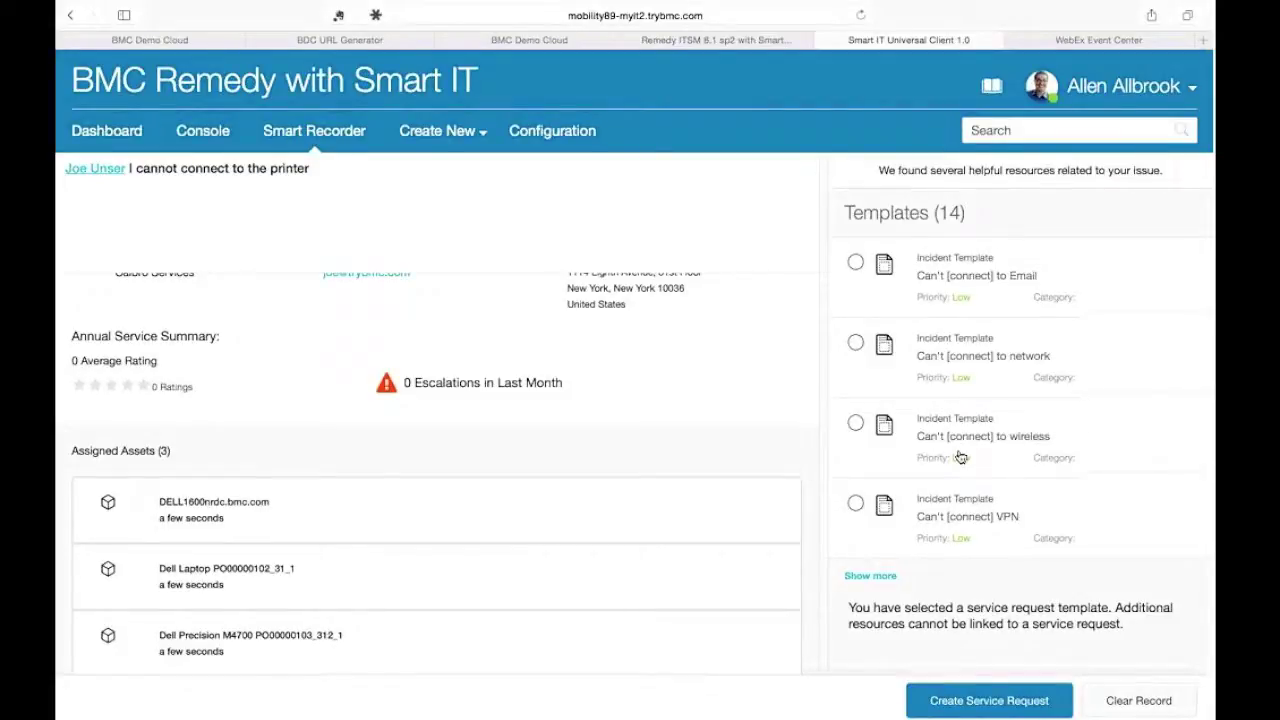
left_click(971, 700)
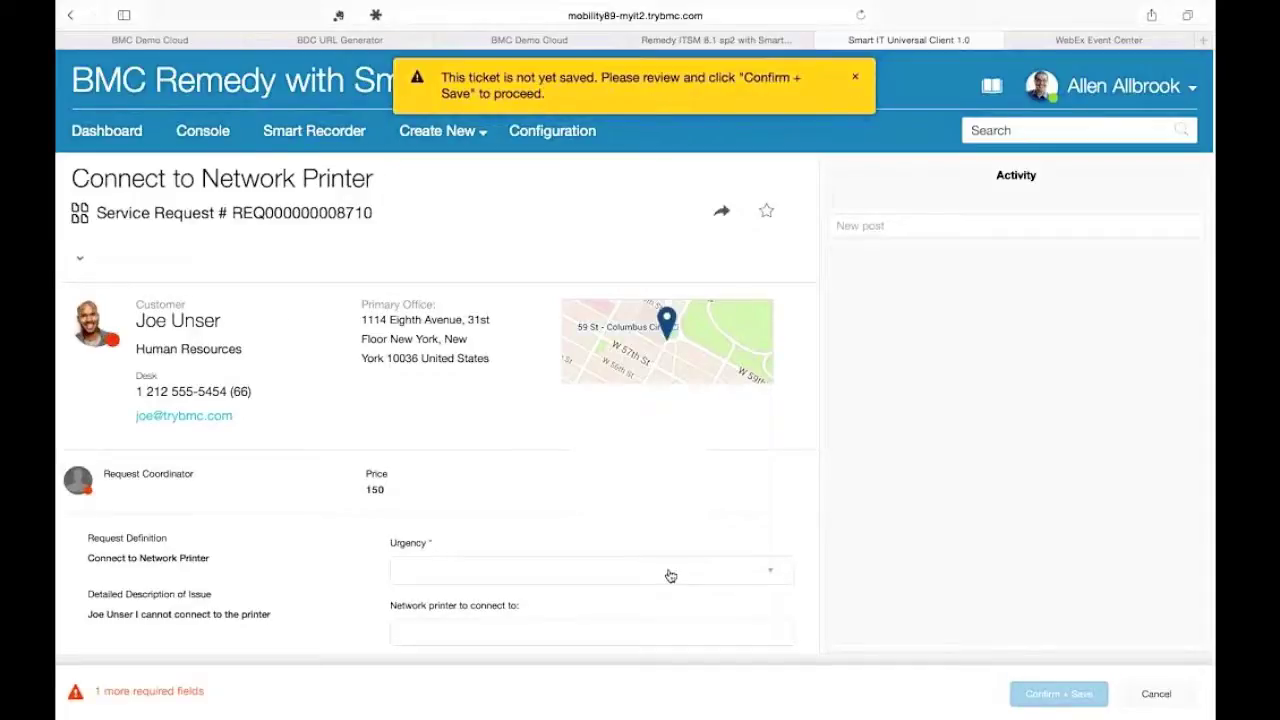
Step: Set the request's Urgency to 1-Critical and Confirm + Save it
left_click(771, 571)
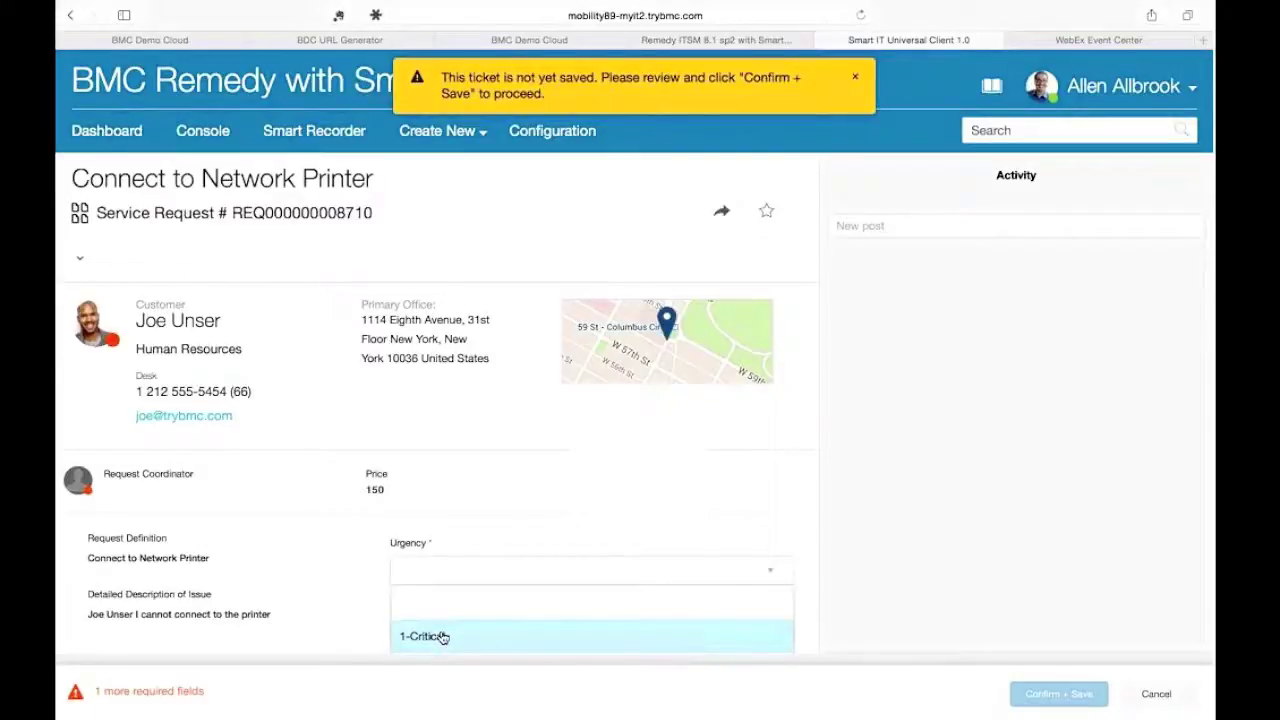
left_click(443, 637)
left_click(1050, 697)
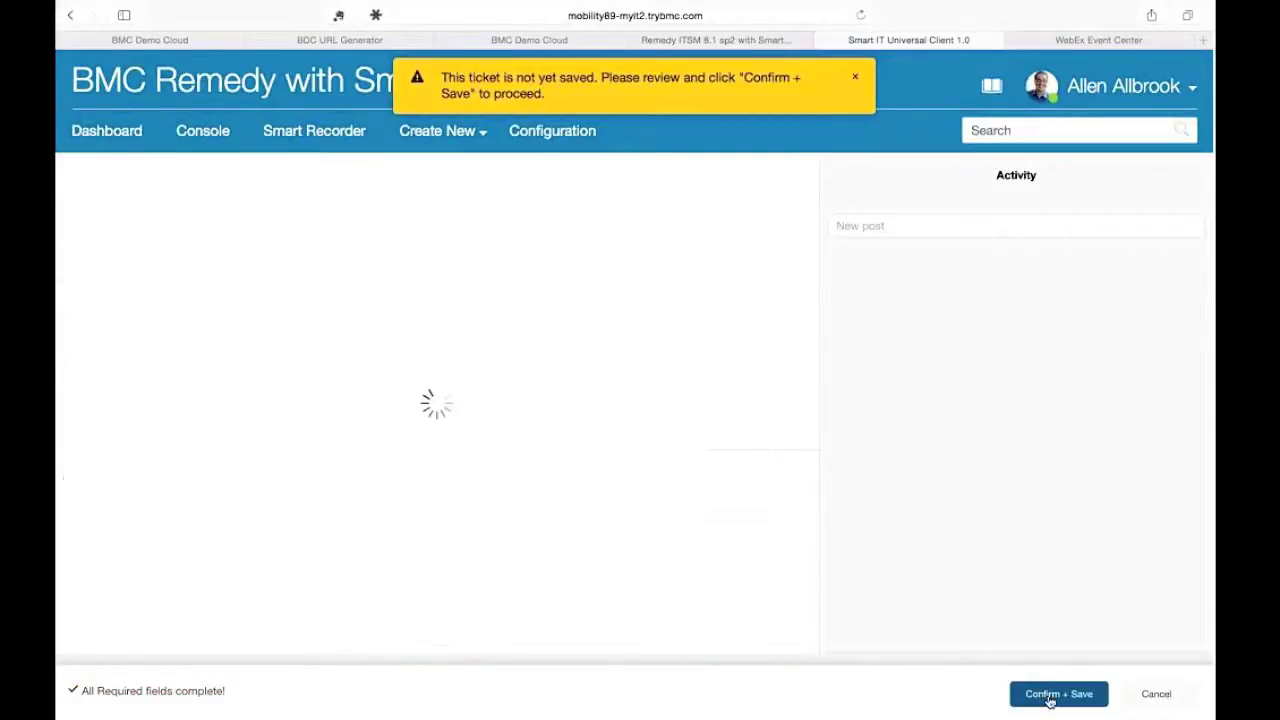